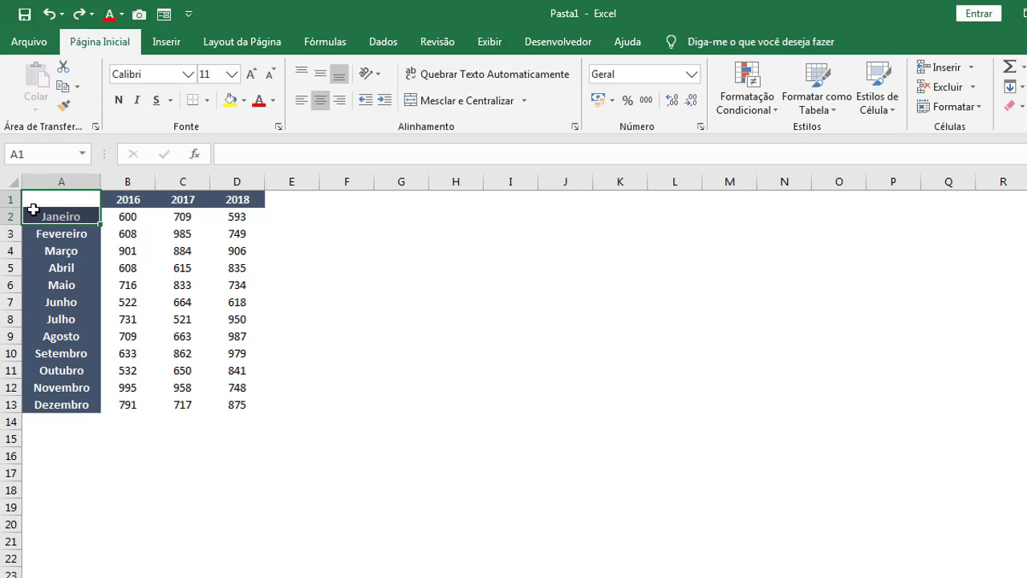
click(32, 201)
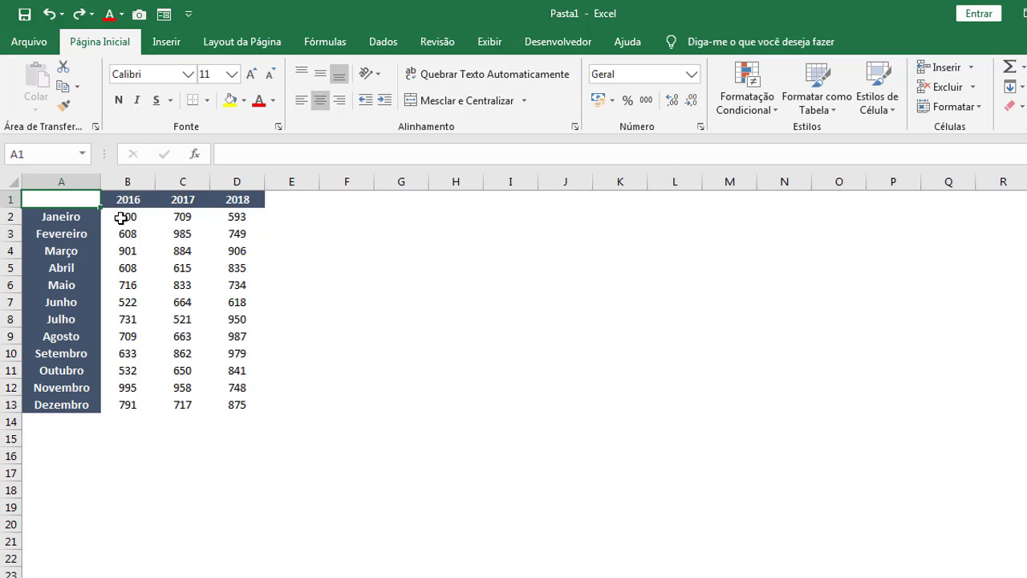
drag(124, 216, 216, 396)
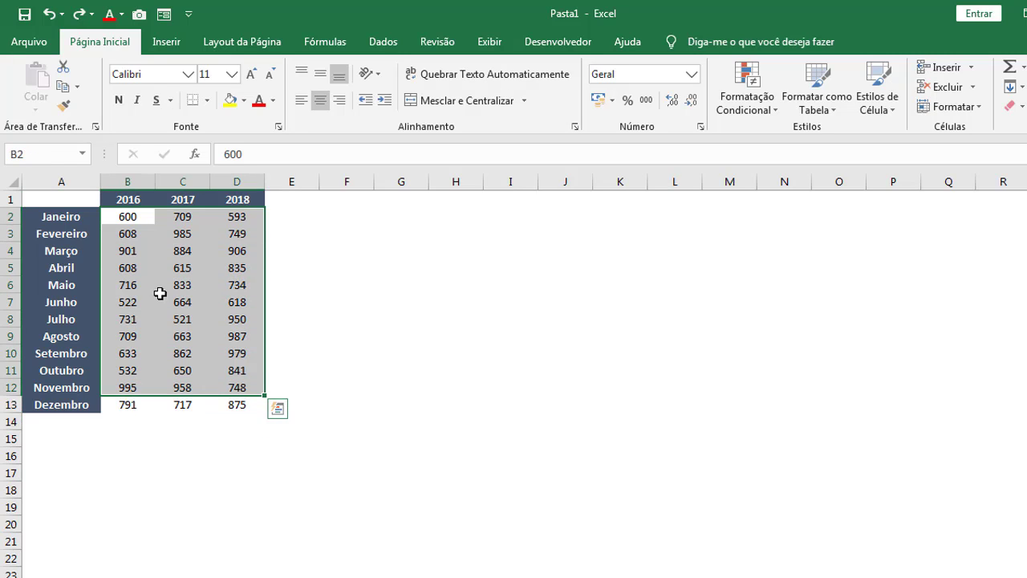
click(145, 232)
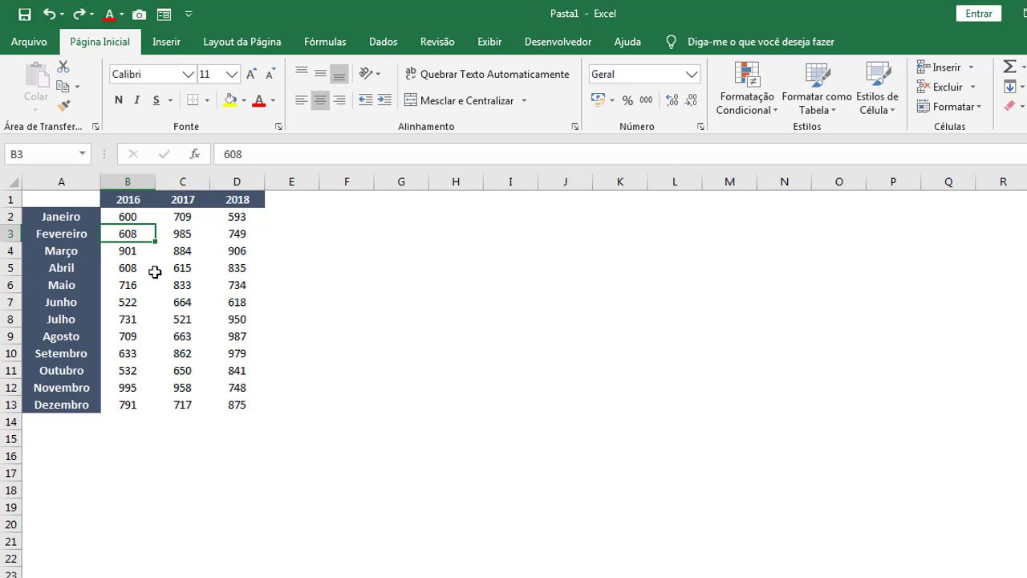
click(300, 258)
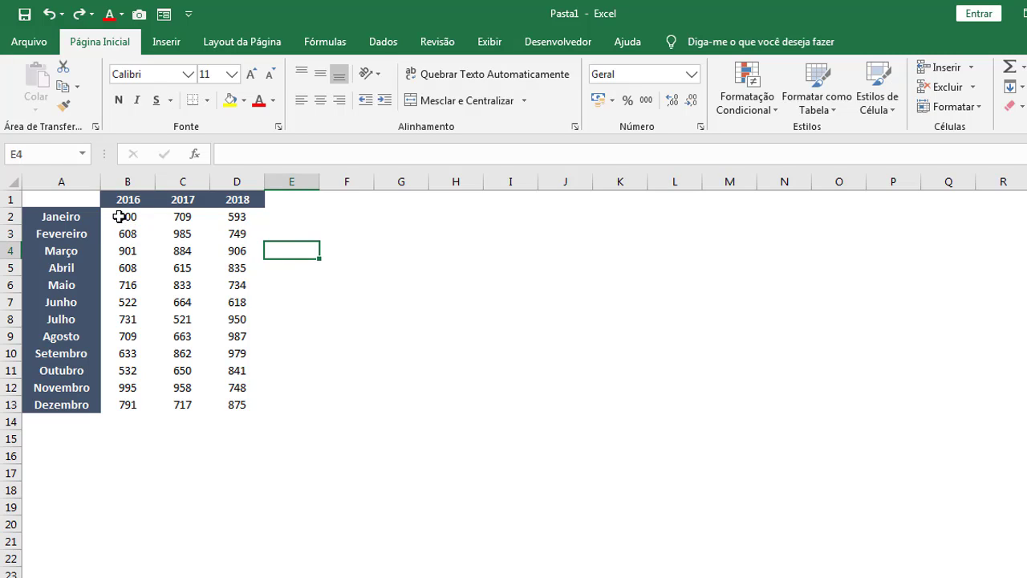
Apply the green-yellow-red color scale conditional formatting to the monthly values in B2:D13
drag(118, 217, 224, 406)
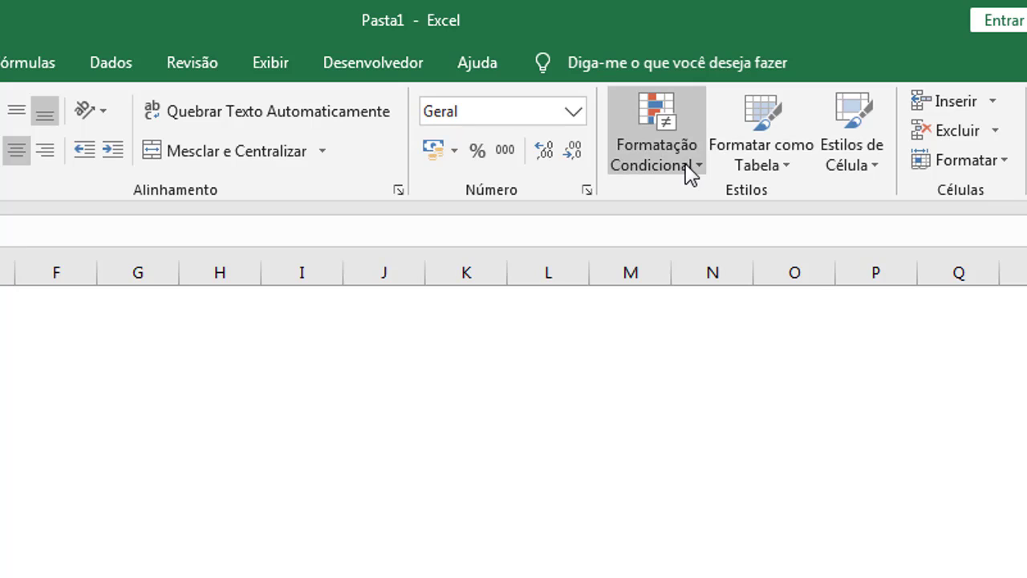
click(852, 163)
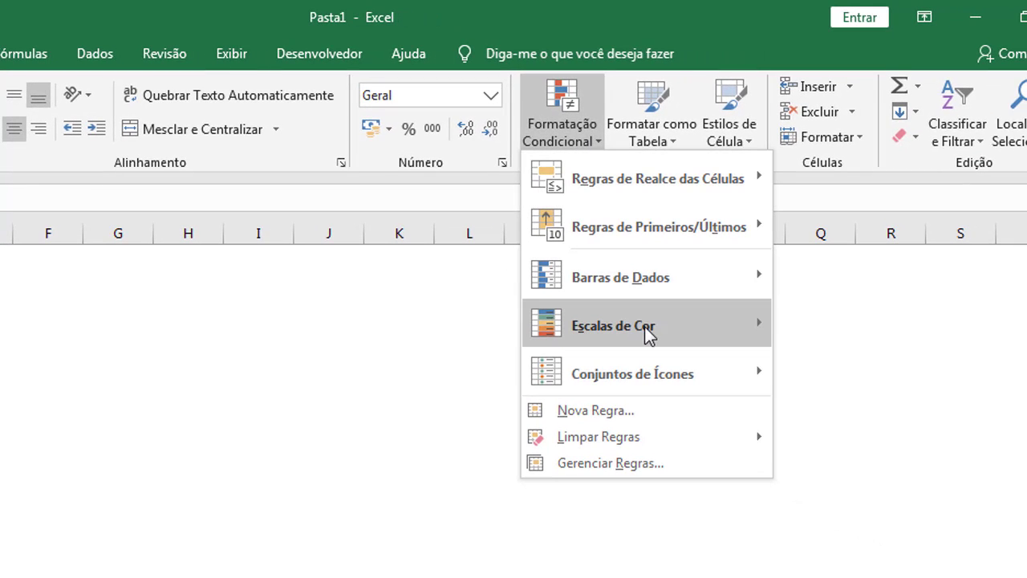
mouse_move(692, 337)
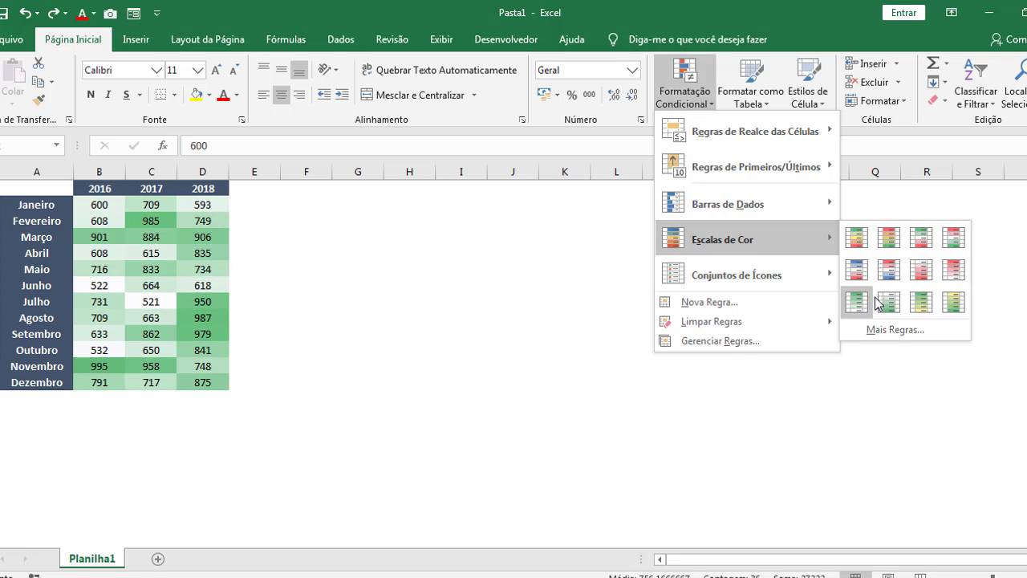
click(857, 239)
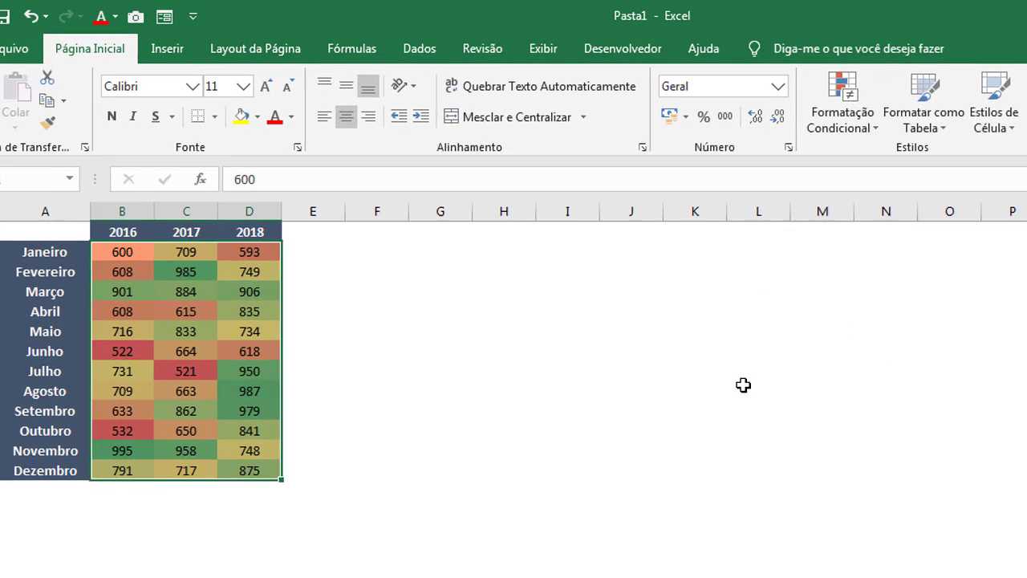
click(762, 401)
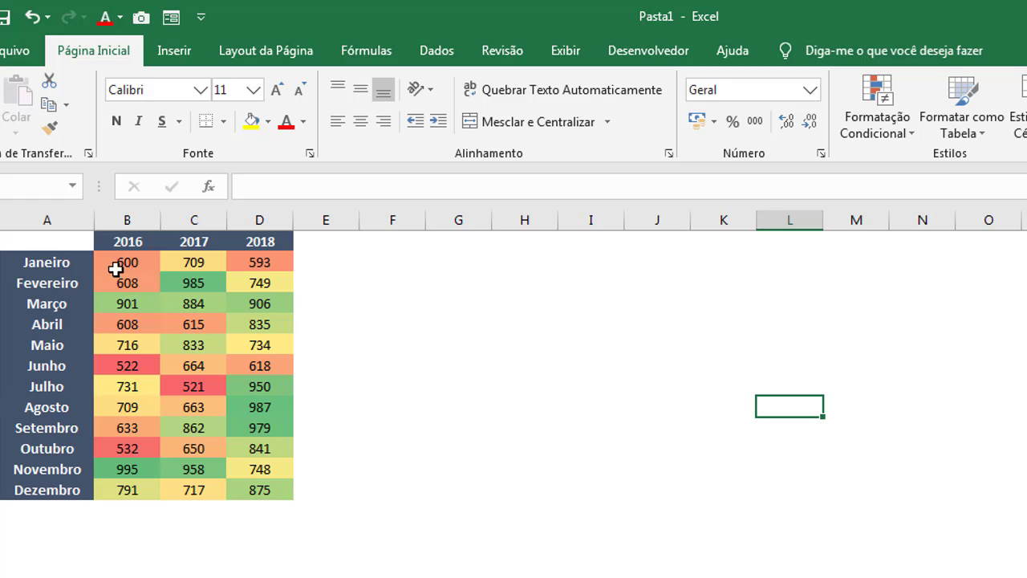
Examine how the color scale shades low, middle and high monthly values across the 2016–2018 heat map
drag(120, 265, 259, 496)
click(643, 441)
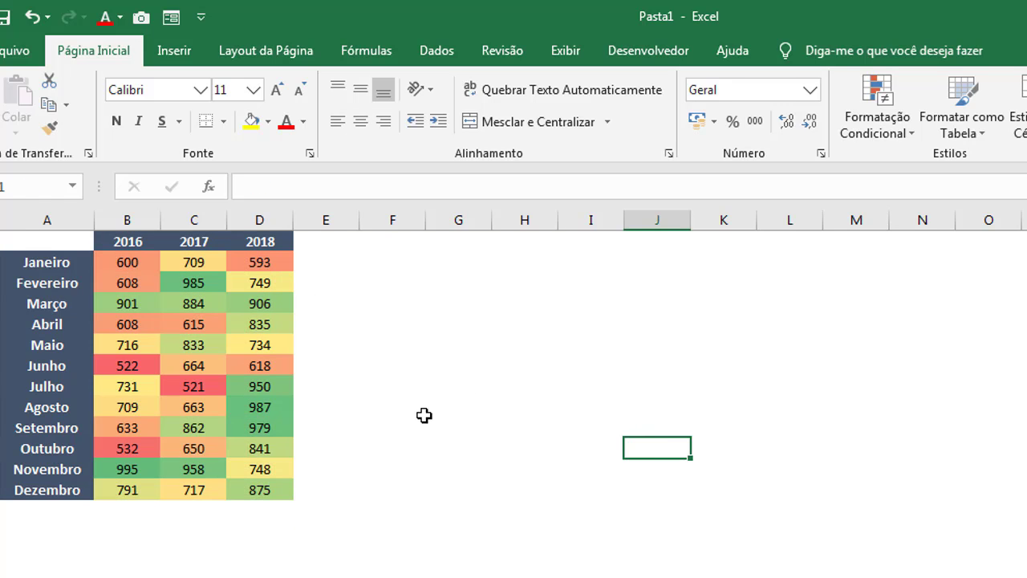
click(152, 366)
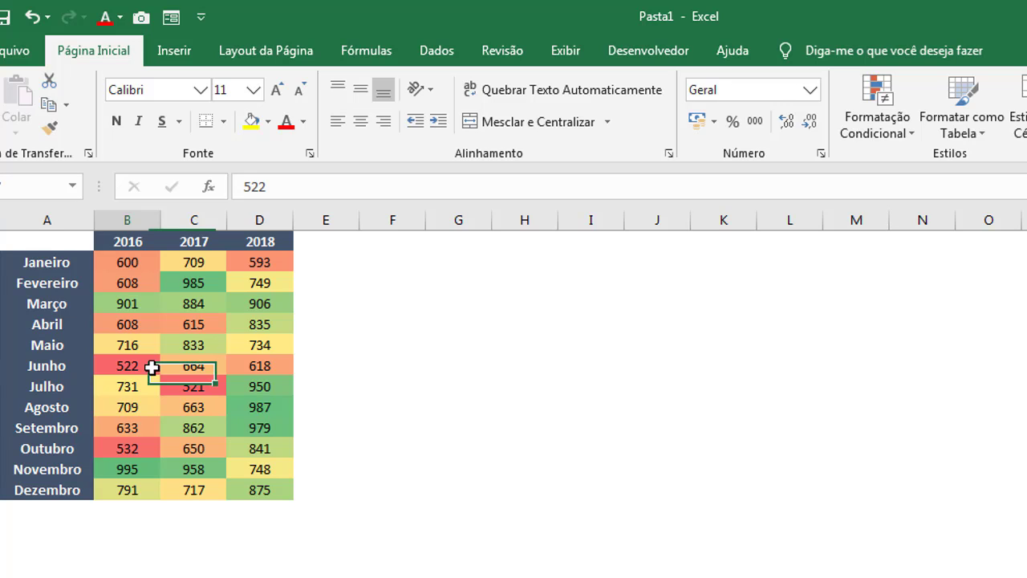
click(202, 286)
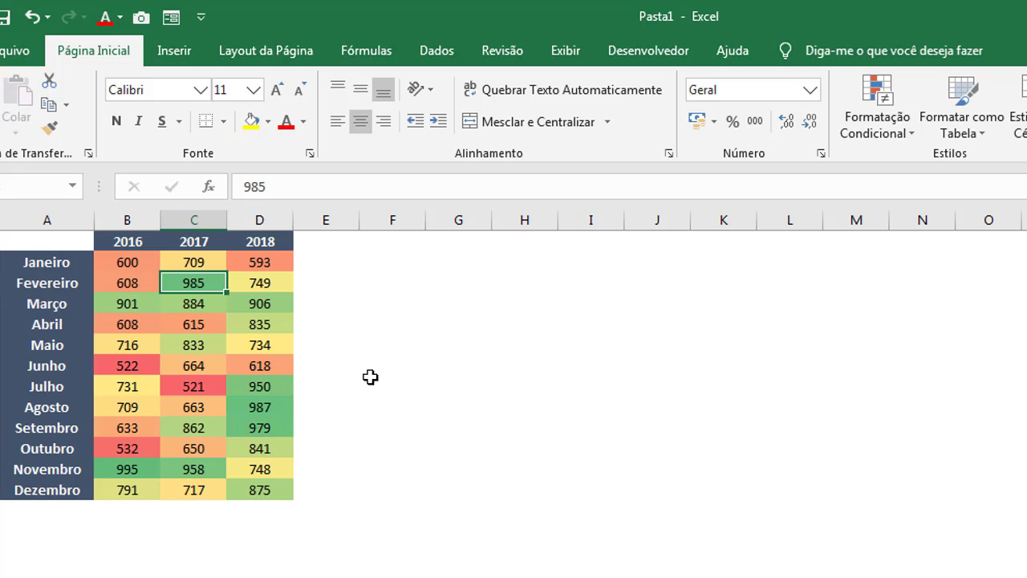
click(200, 259)
click(134, 287)
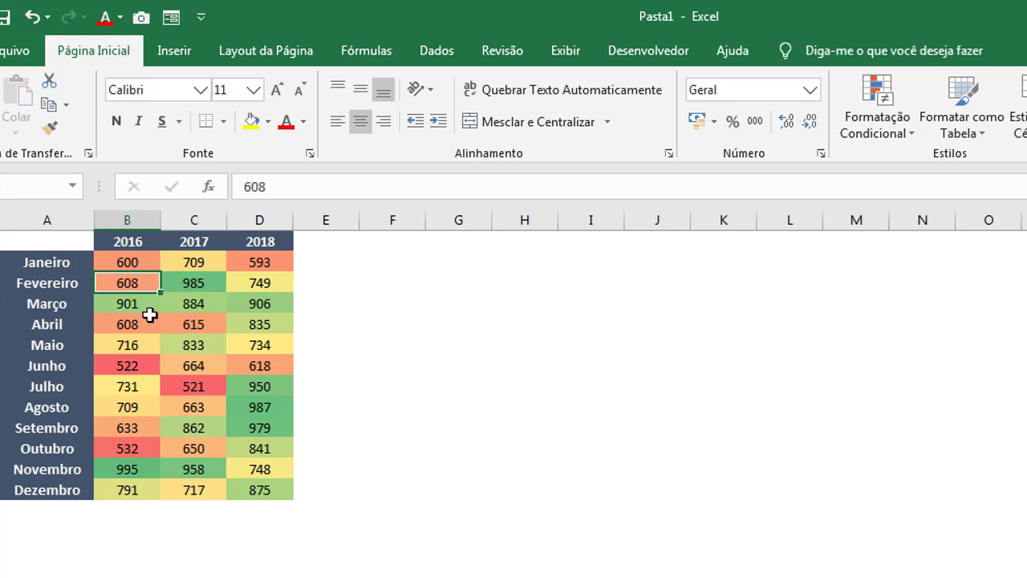
click(151, 410)
click(210, 408)
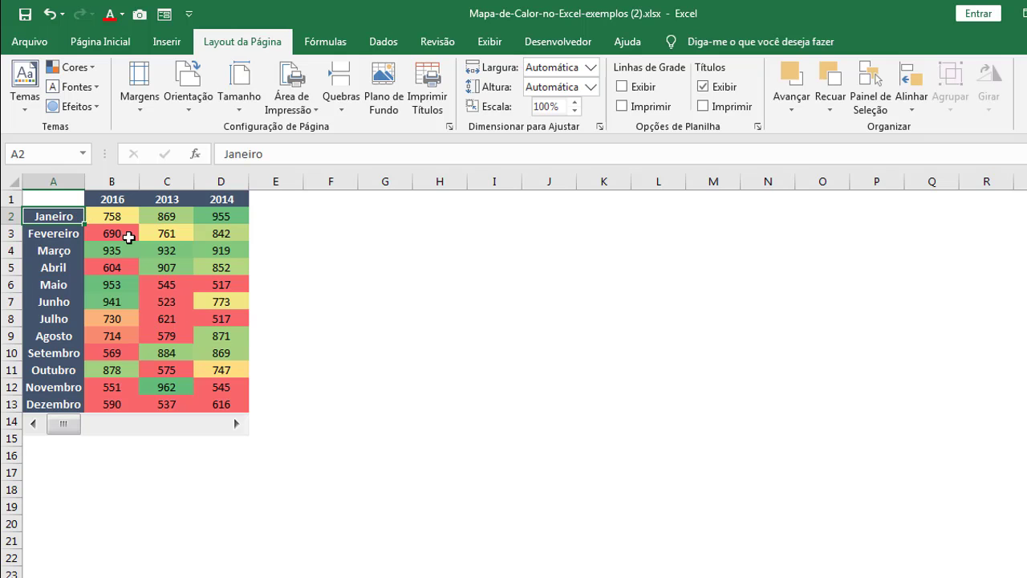
Browse the example workbook's heat map forward and back through its years with the scroll bar below the table
click(61, 203)
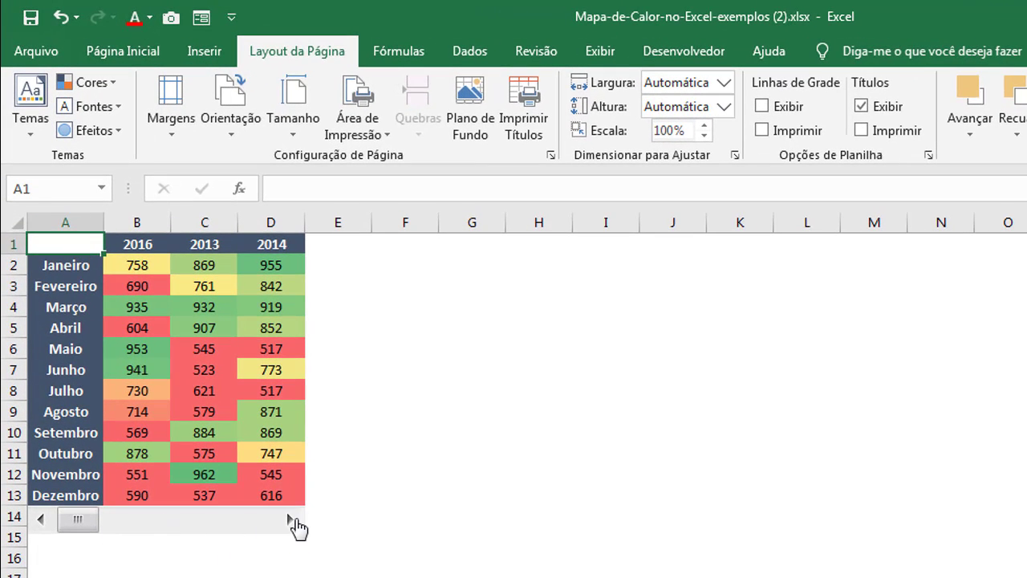
click(292, 521)
click(292, 521)
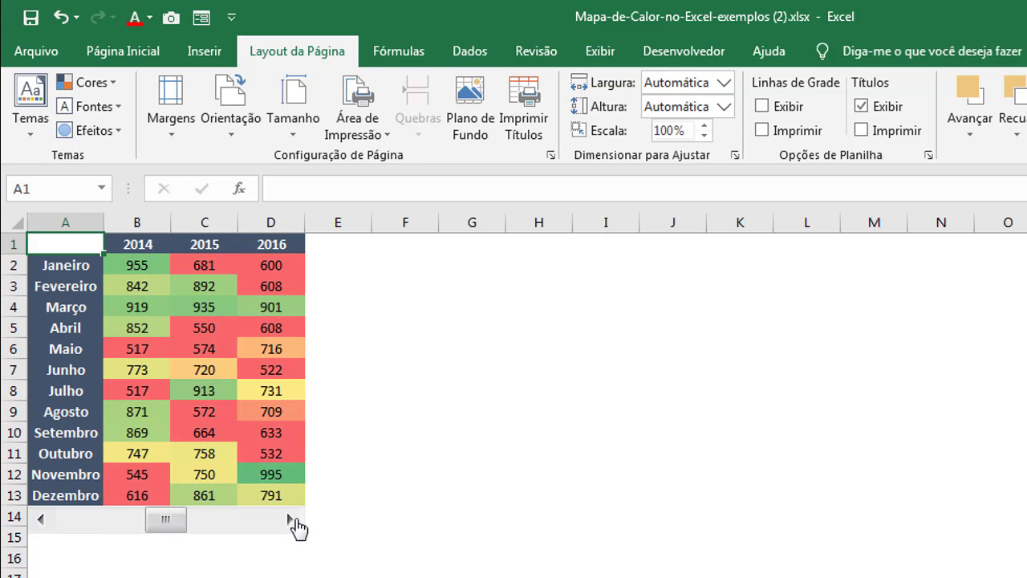
click(292, 522)
click(292, 522)
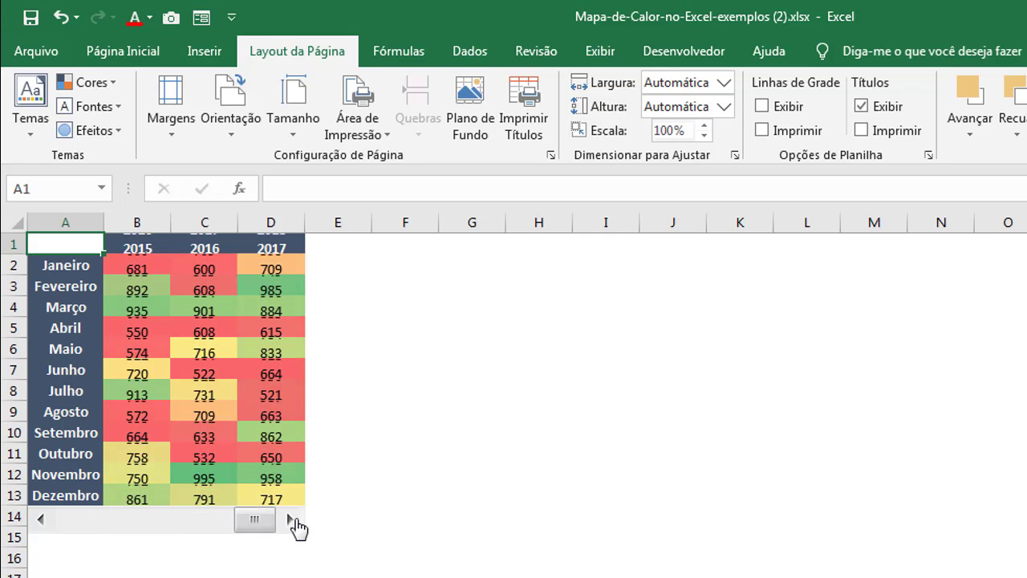
click(42, 522)
click(42, 521)
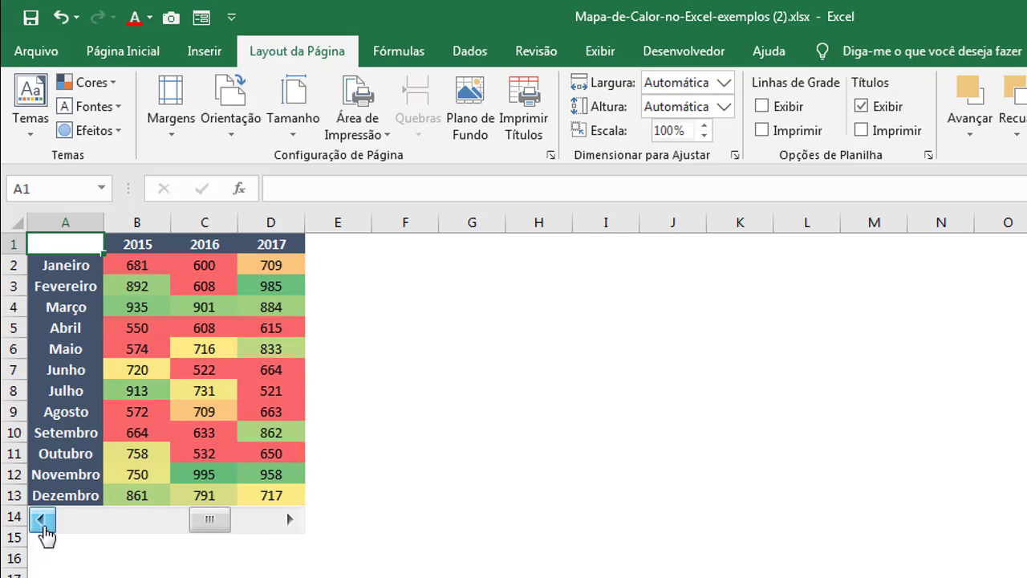
click(44, 528)
click(44, 528)
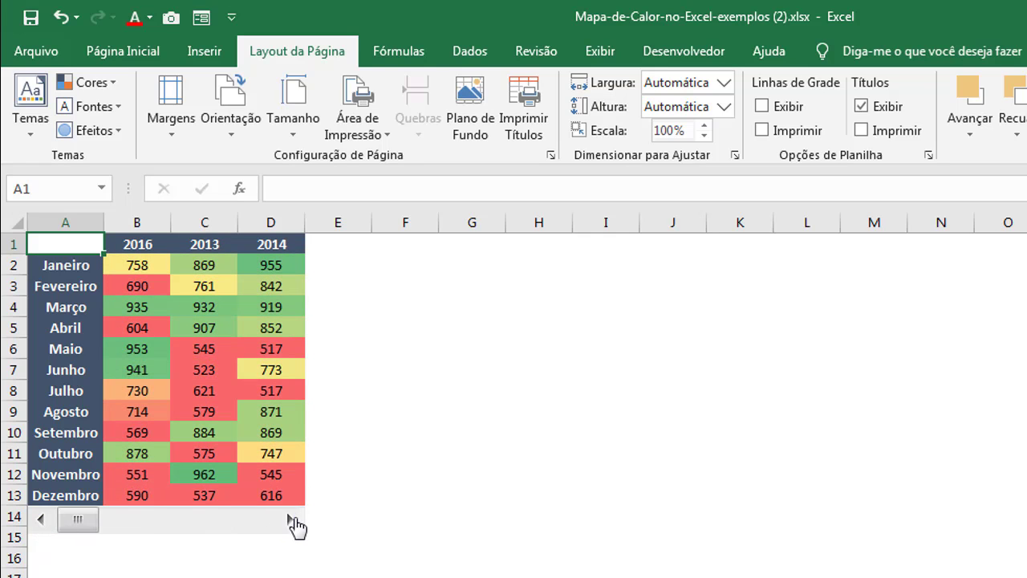
click(290, 520)
click(292, 520)
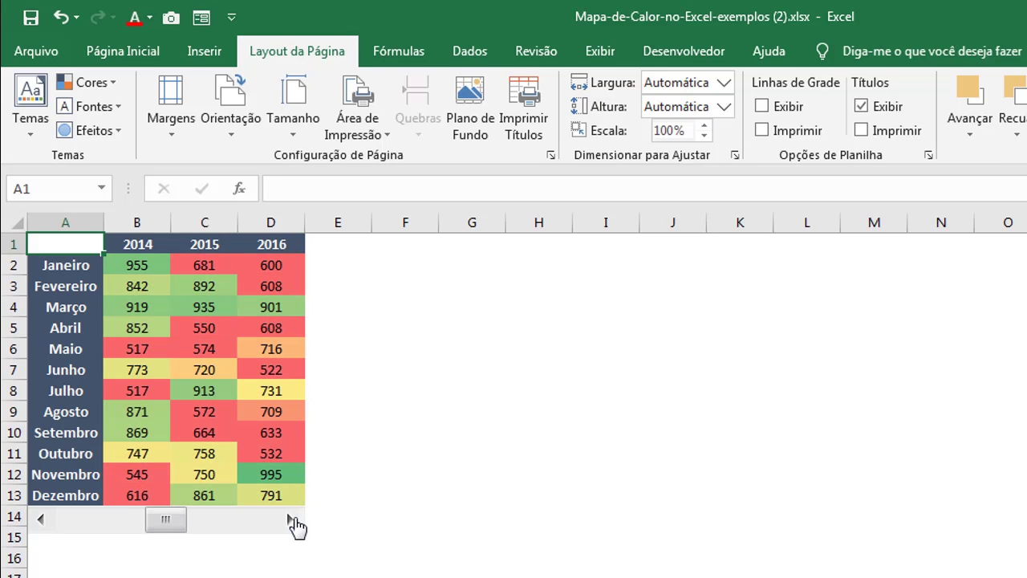
click(293, 521)
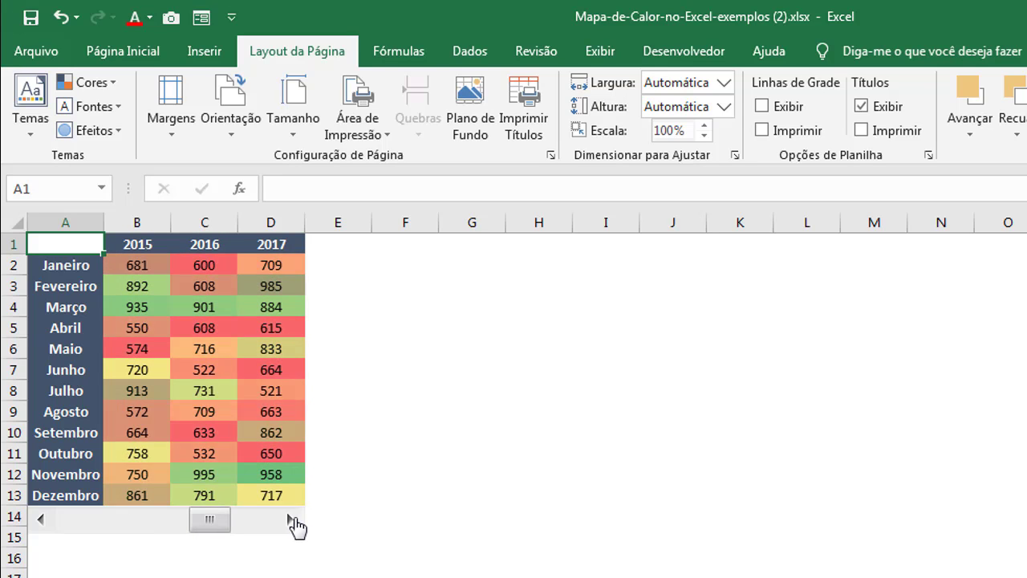
click(292, 522)
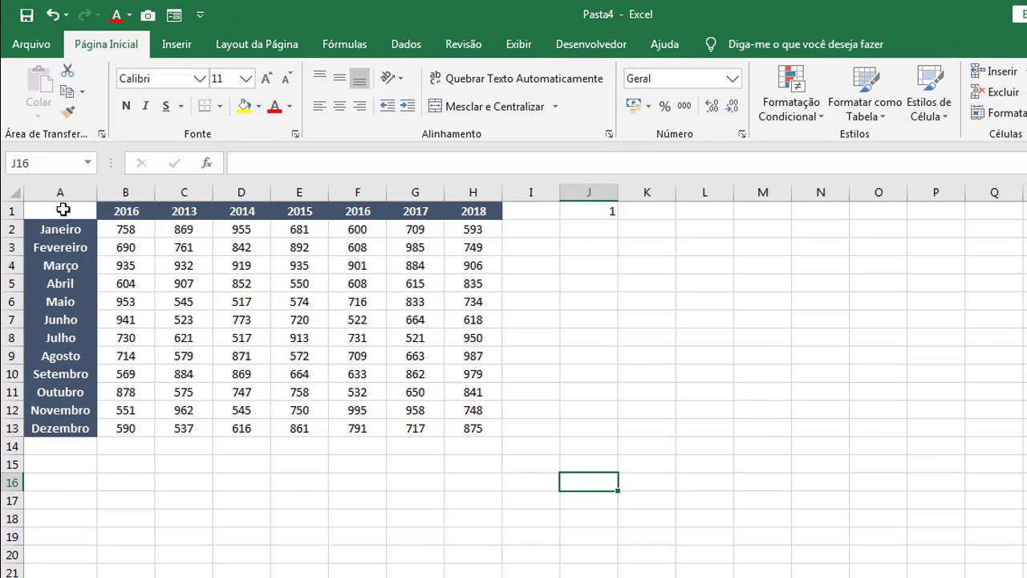
drag(62, 211, 494, 430)
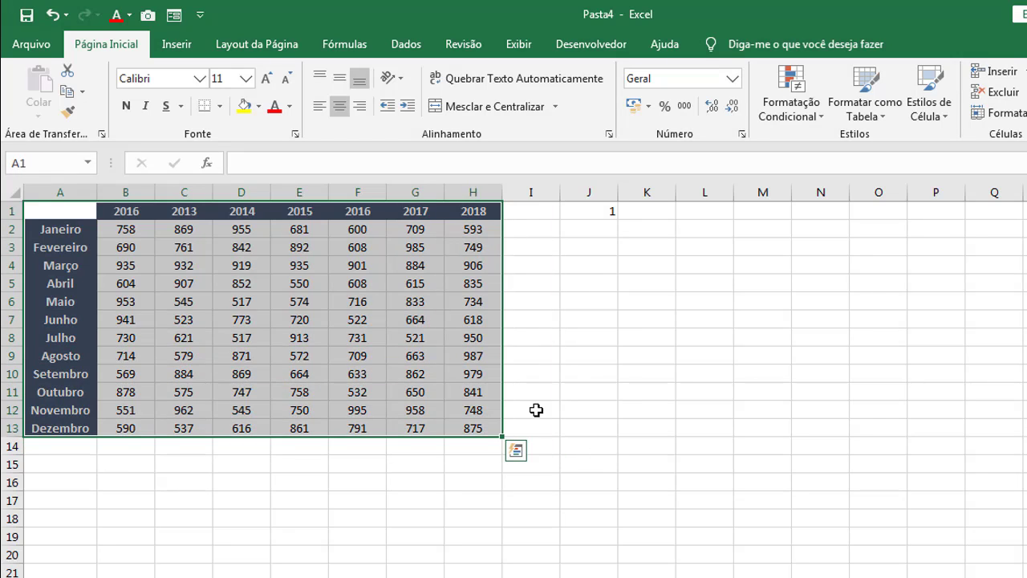
click(591, 386)
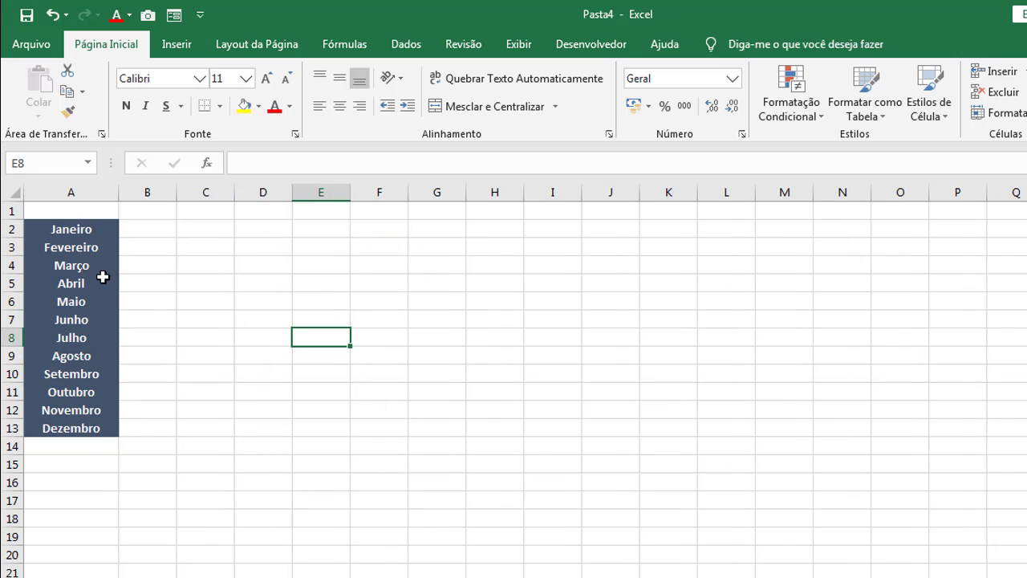
drag(78, 229, 71, 429)
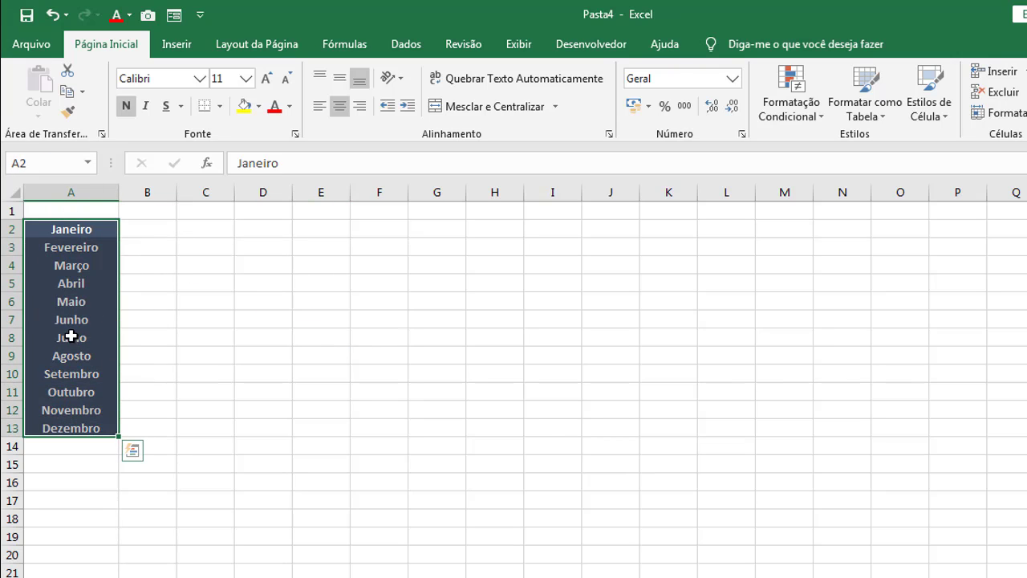
click(152, 228)
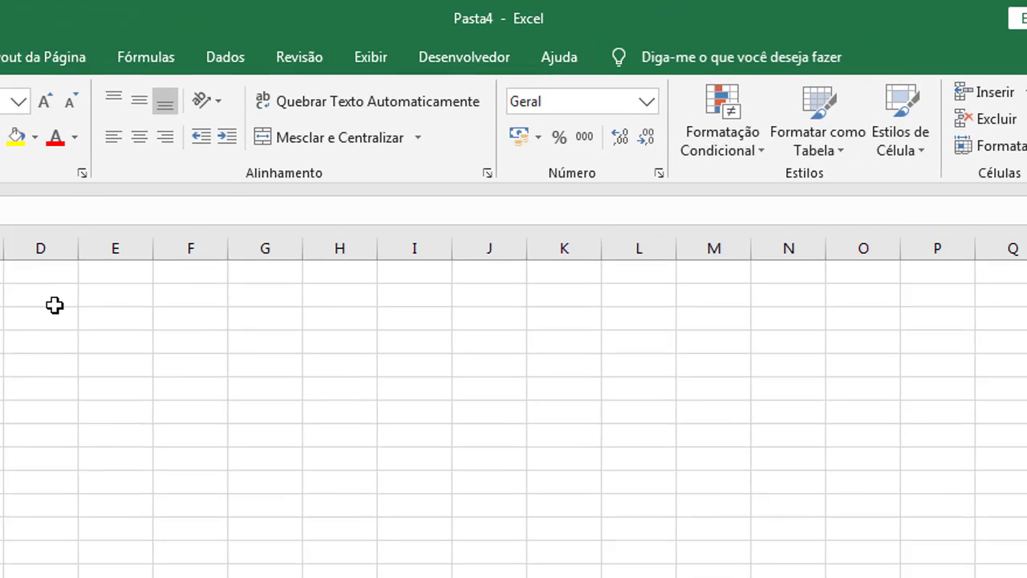
Insert a scroll bar form control below the month list on Planilha2, spanning about columns B to F and rows 14 to 16
click(443, 63)
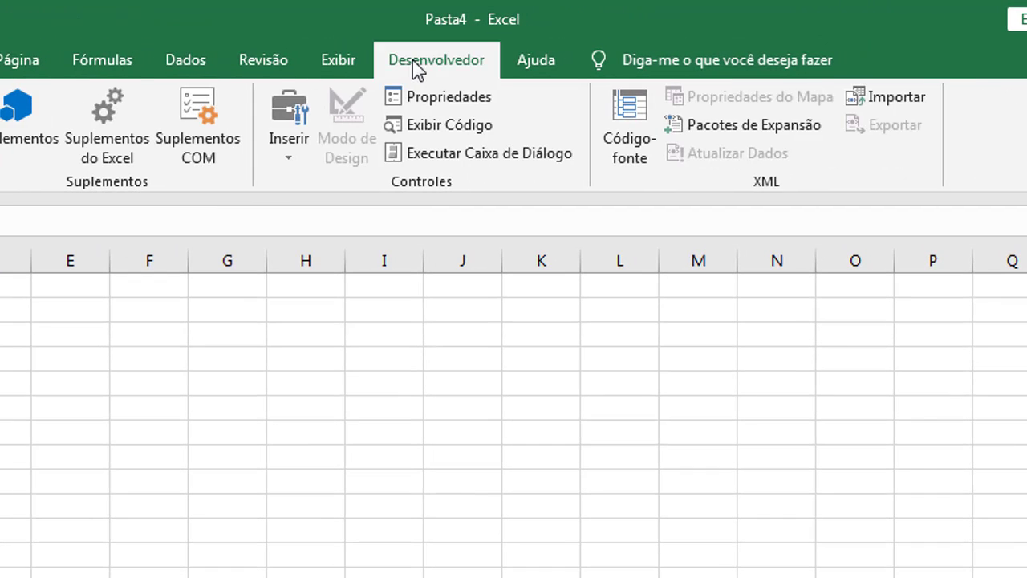
click(320, 151)
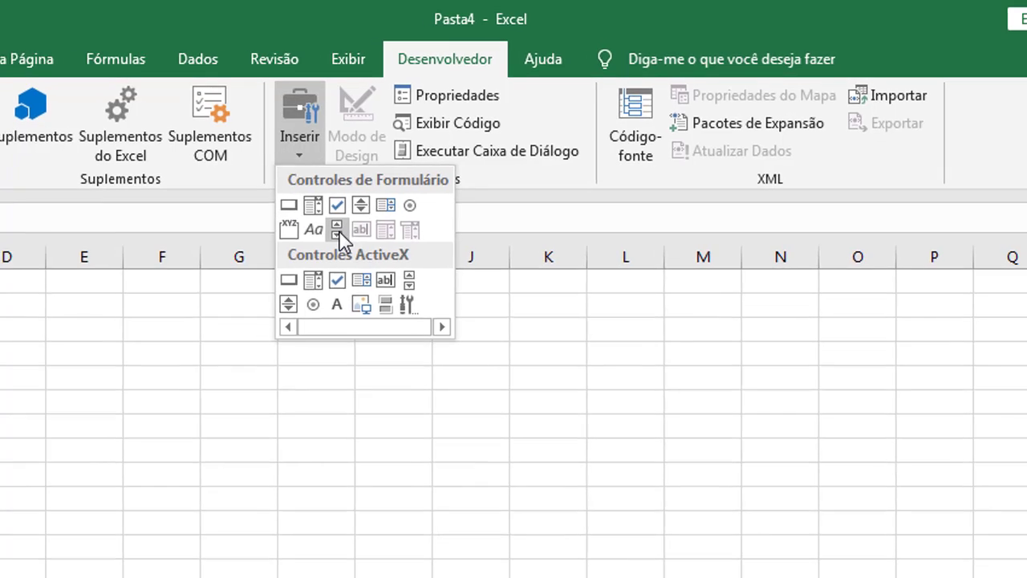
click(326, 233)
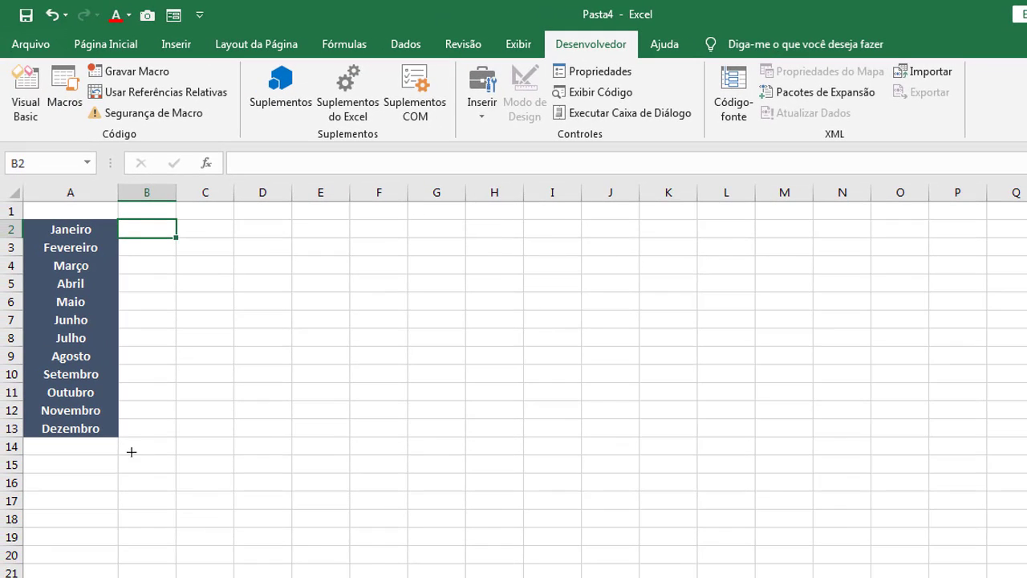
mouse_move(132, 451)
mouse_down()
mouse_move(285, 462)
mouse_move(340, 497)
mouse_move(369, 484)
mouse_up()
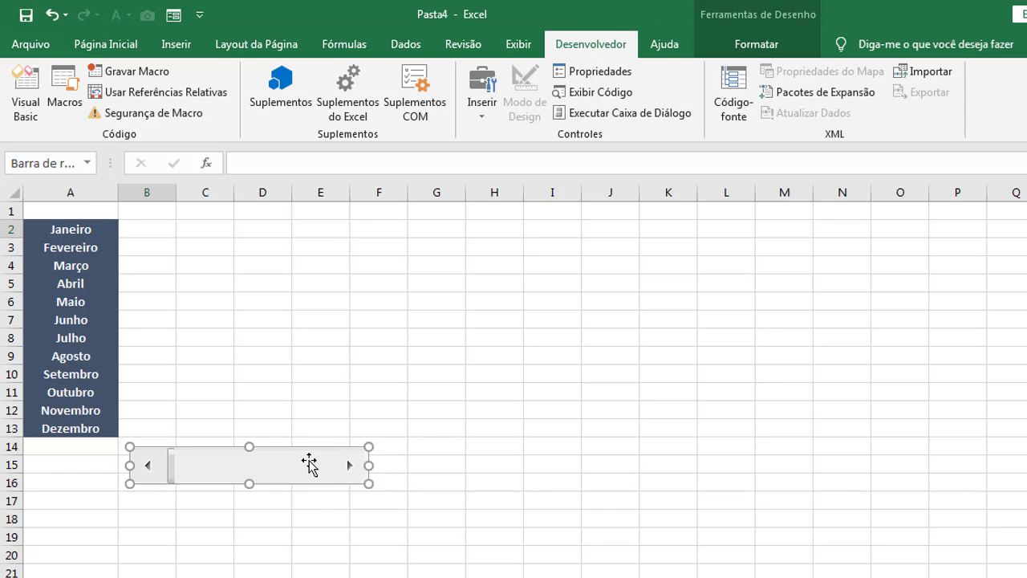
Configure the scroll bar control with a current value of 1, a minimum of 1 and a maximum of 5
right_click(311, 463)
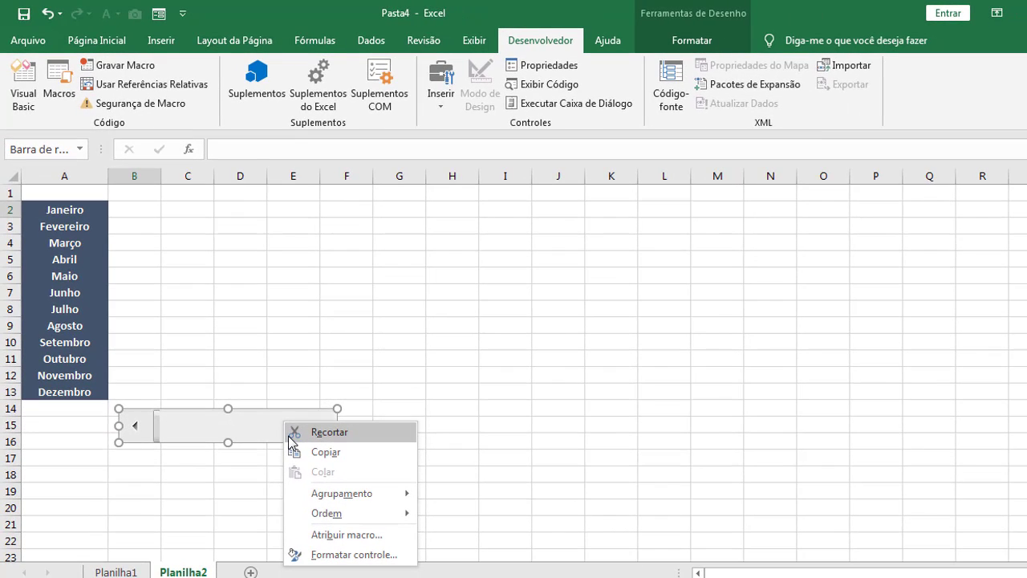
click(334, 555)
drag(483, 271, 452, 231)
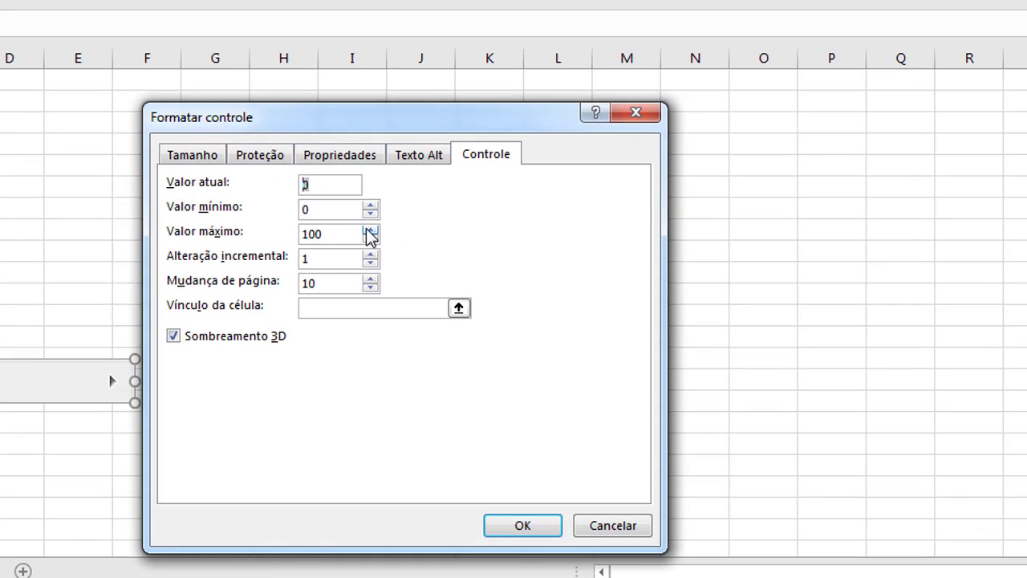
text(1)
double_click(332, 211)
text(1)
double_click(340, 234)
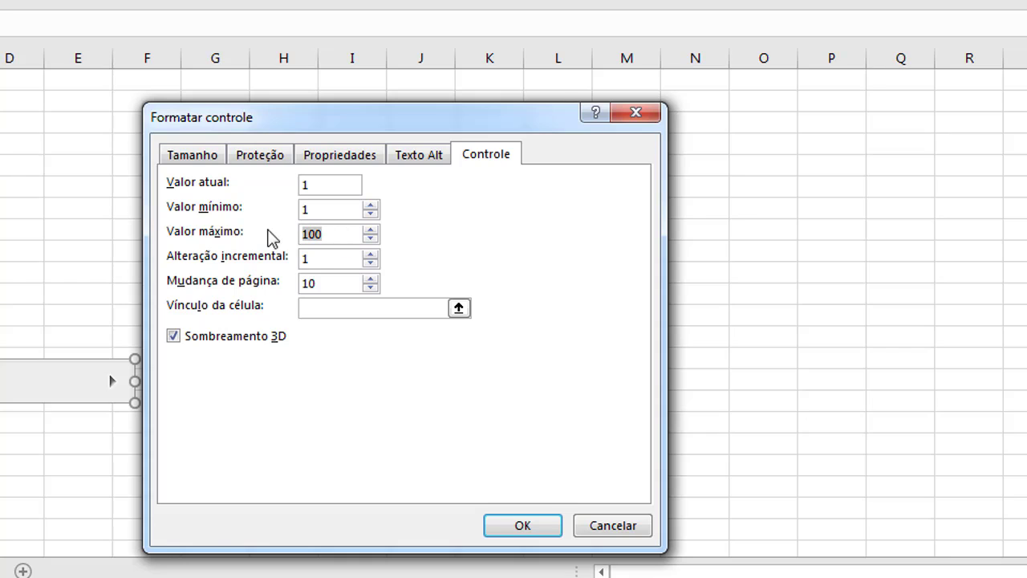
text(5)
Link the scroll bar control to cell Planilha1!$J$1 and apply the control settings
click(459, 310)
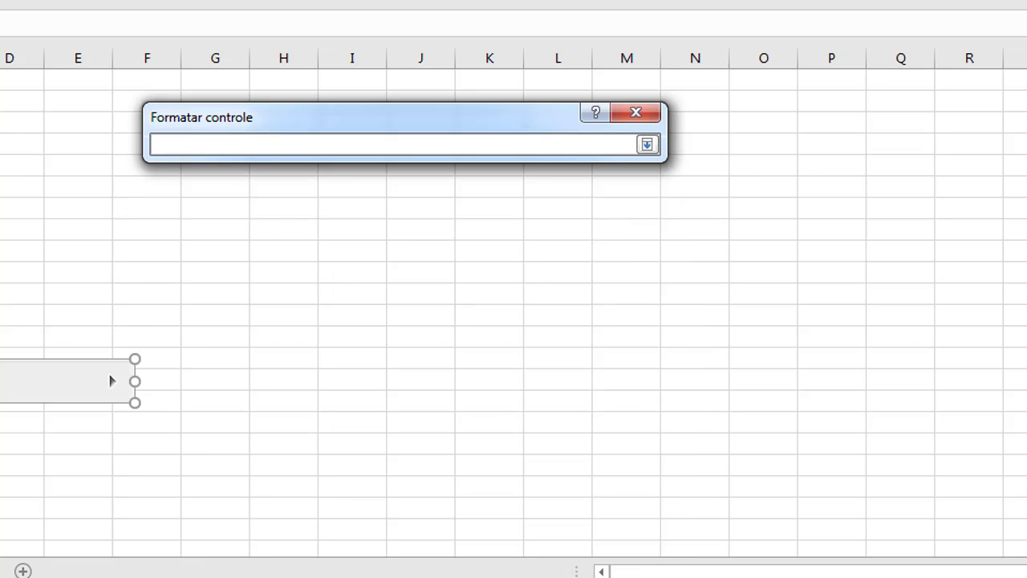
click(412, 68)
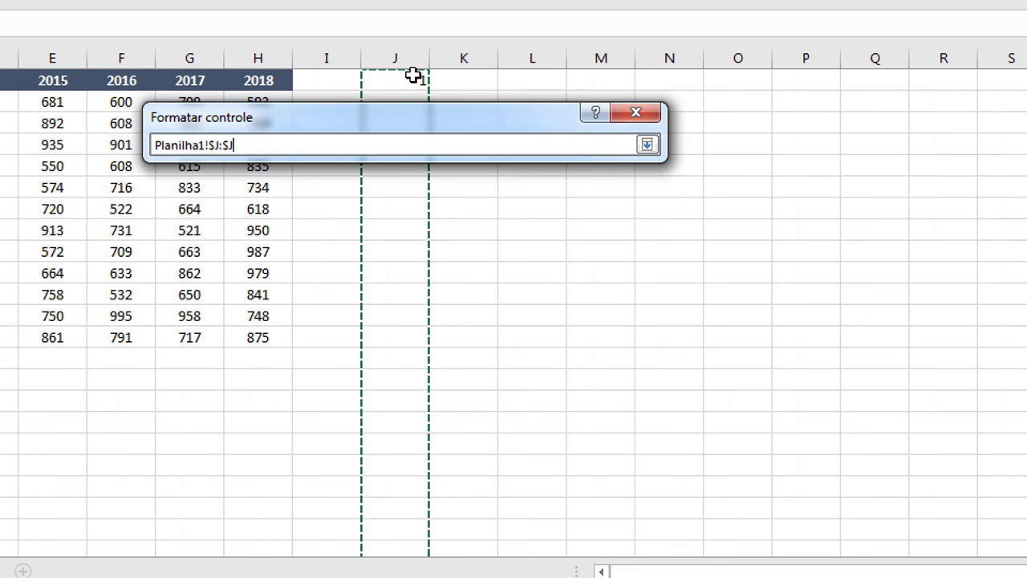
click(417, 81)
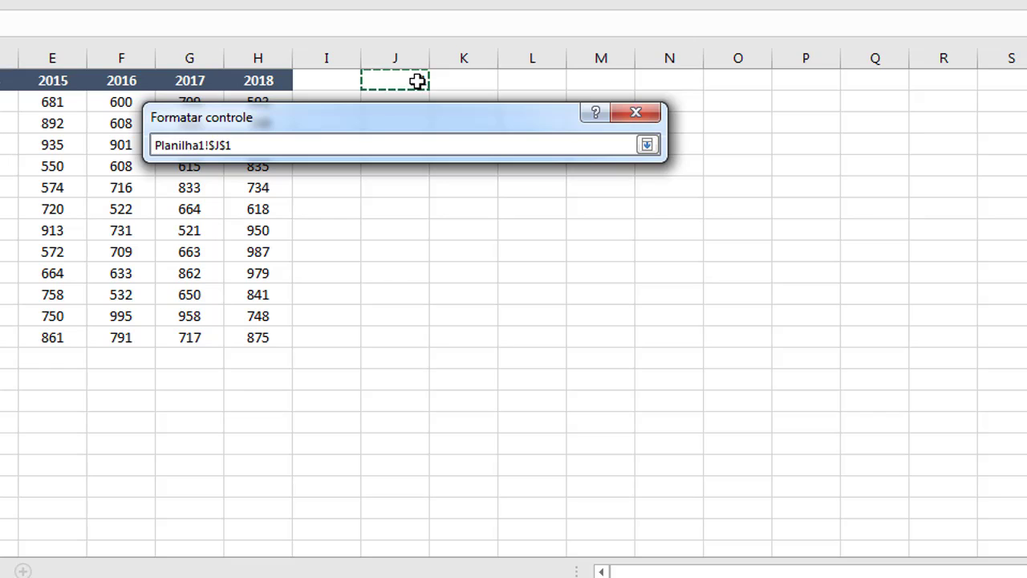
click(647, 145)
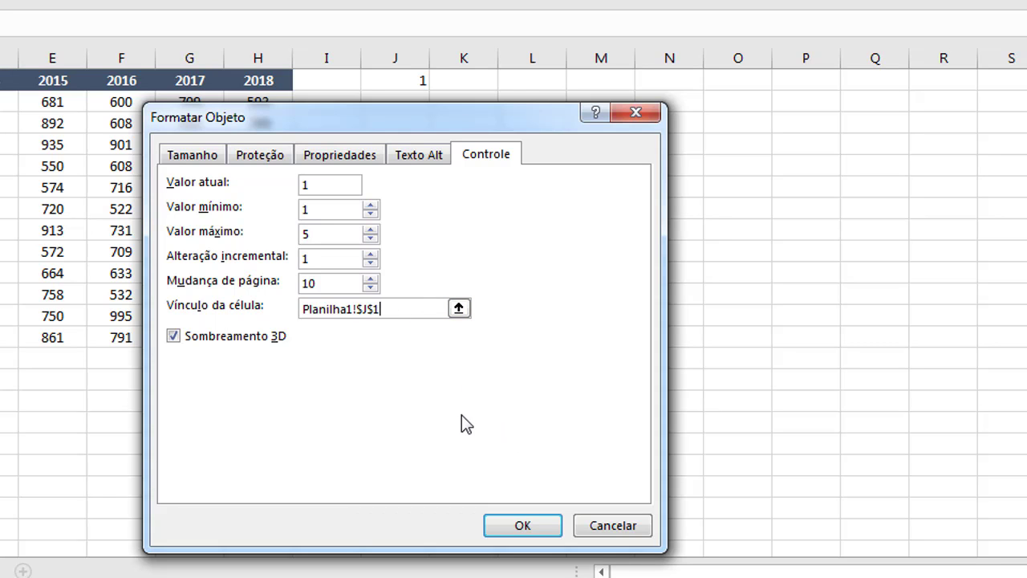
click(522, 526)
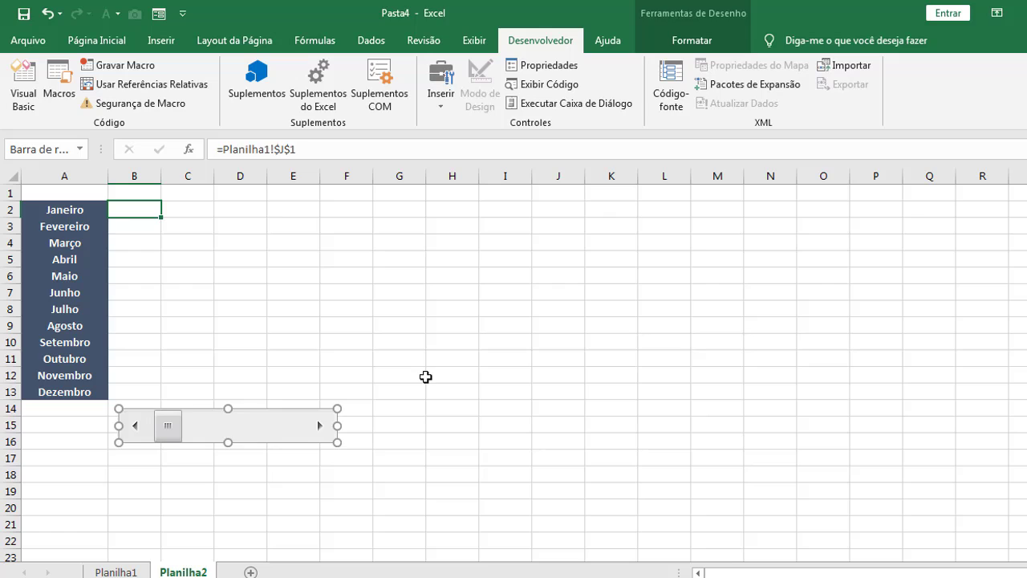
click(219, 333)
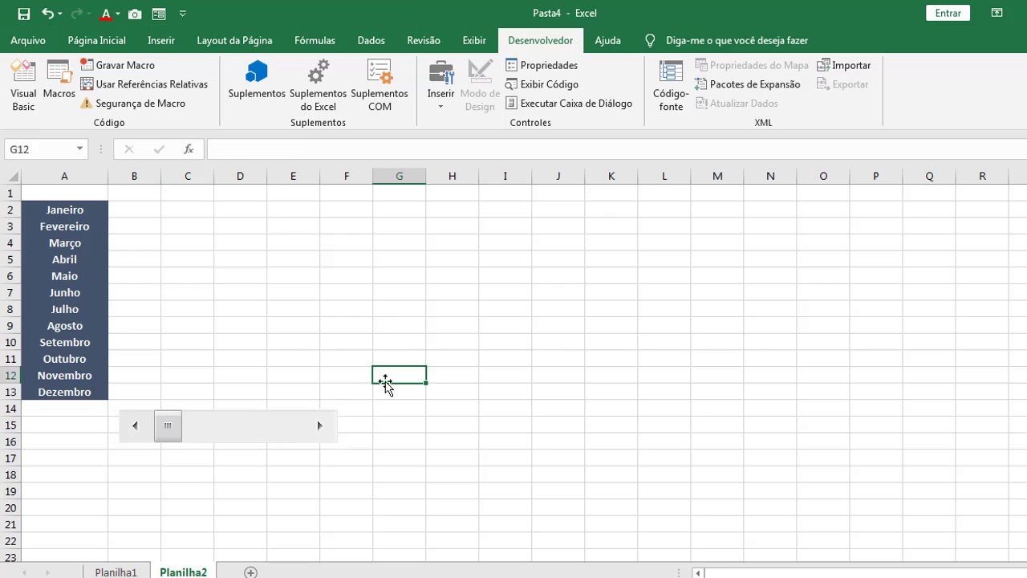
Copy the prepared formula from Notepad into Planilha2 cell B1: =ÍNDICE(Planilha1!$B$1:$H$13;LIN();Planilha1!$J$1+COLS(Planilha2!$B$1:B1)-1)
click(142, 193)
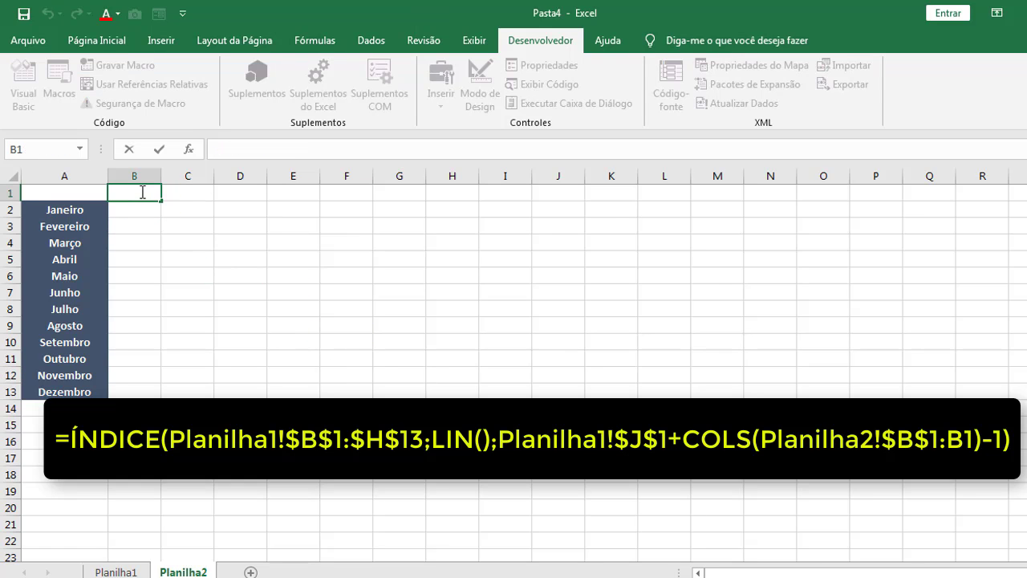
key(alt+Tab)
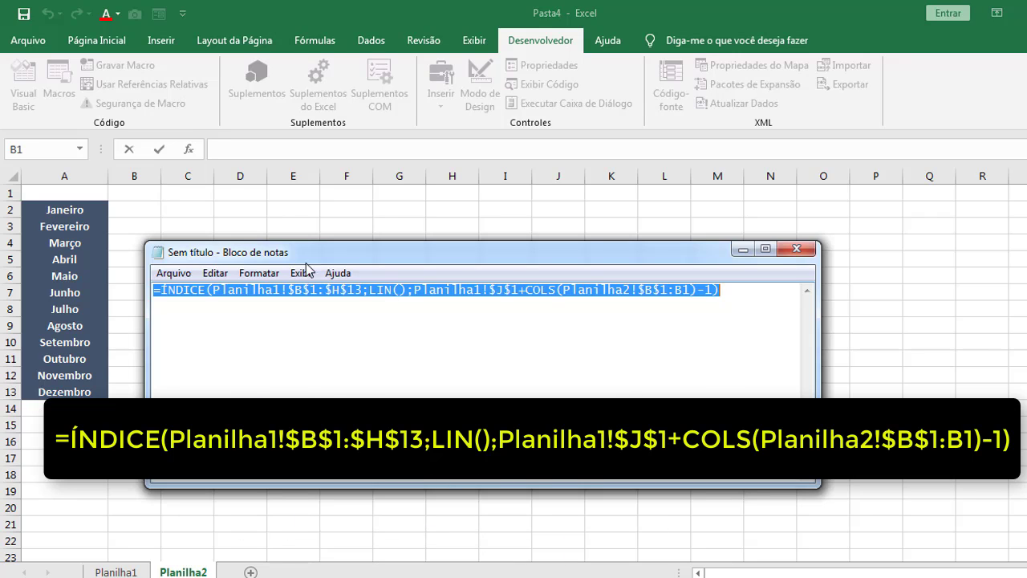
key(alt+Tab)
text(=ÍNDICE(Planilha1!$B$1:$H$13;LIN();Planilha1!$J$1+COLS(Planilha2!$B$1:B1)-1))
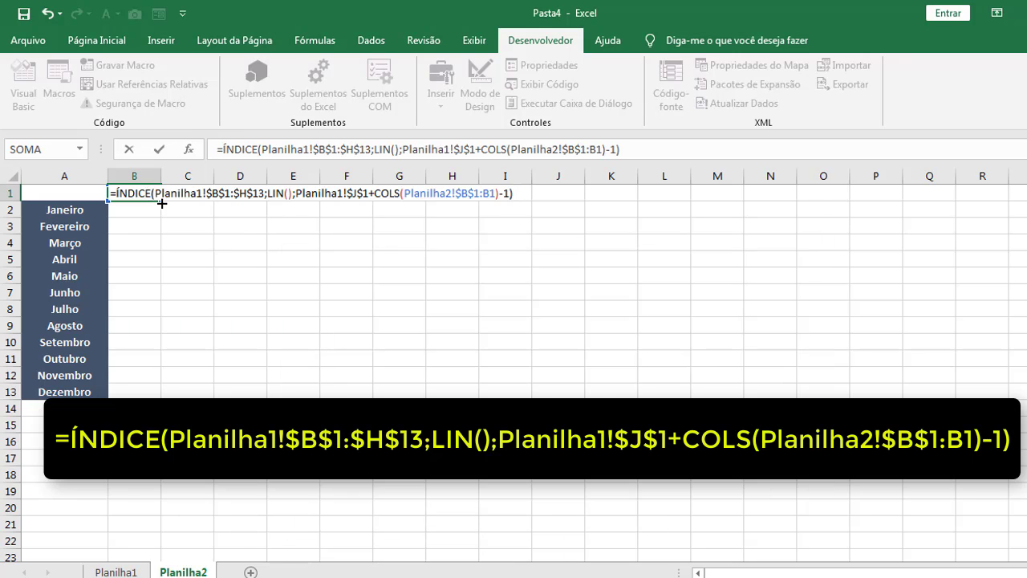
key(Return)
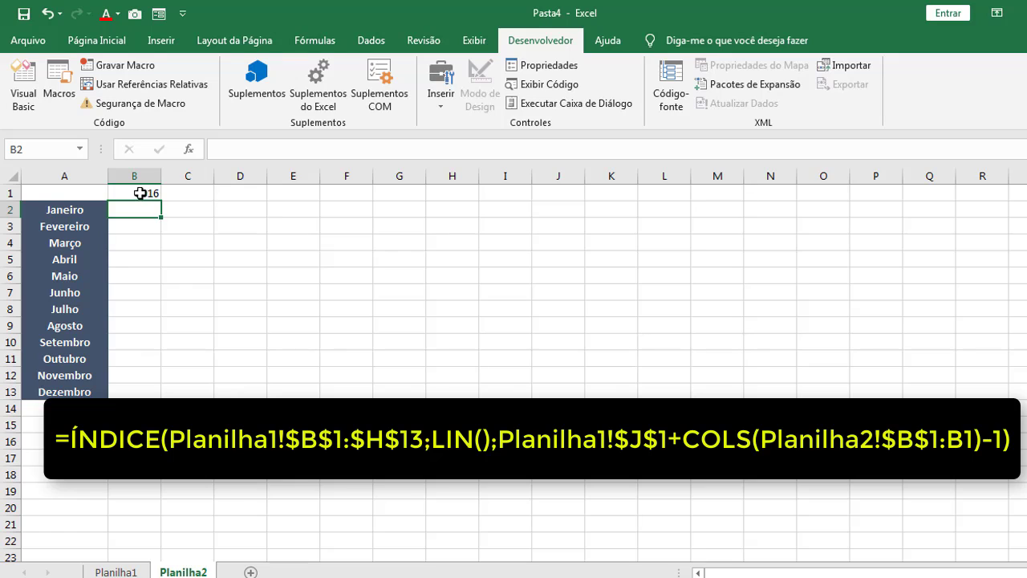
click(143, 194)
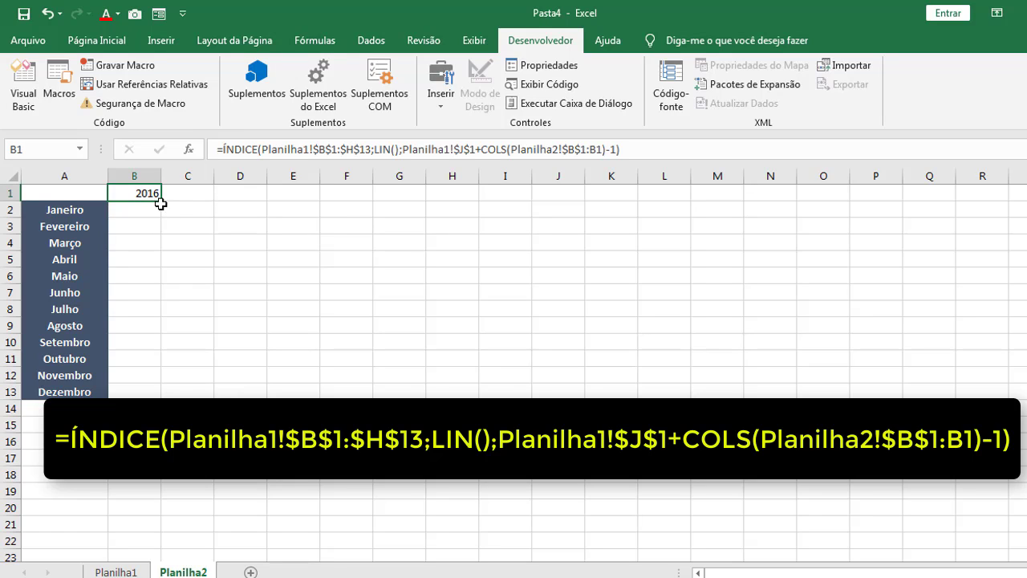
Move the scroll bar directly under the month list and resize it to span columns A to D over about rows 14 and 15
ctrl+click(206, 420)
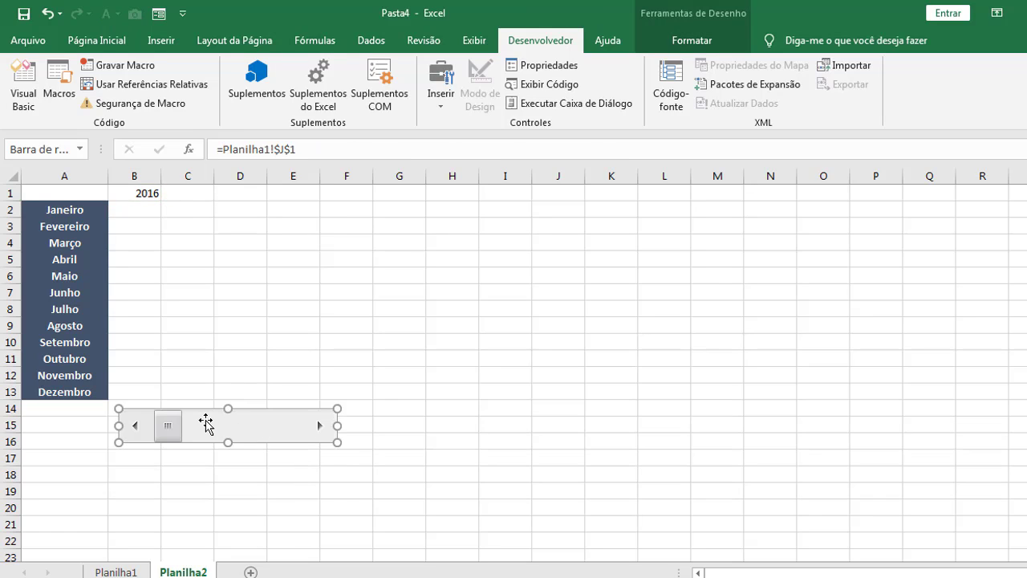
drag(206, 419, 108, 411)
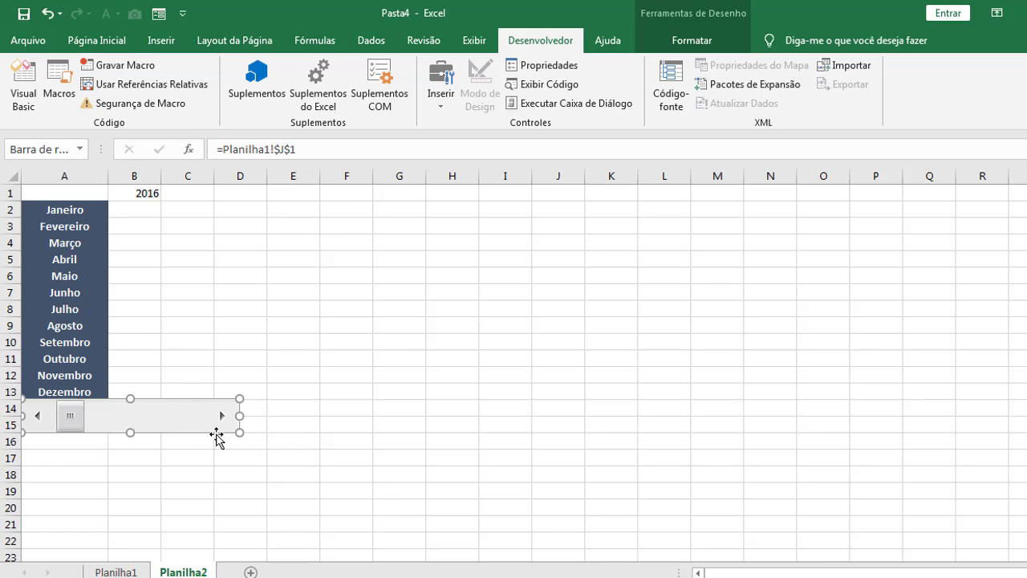
drag(238, 415, 266, 415)
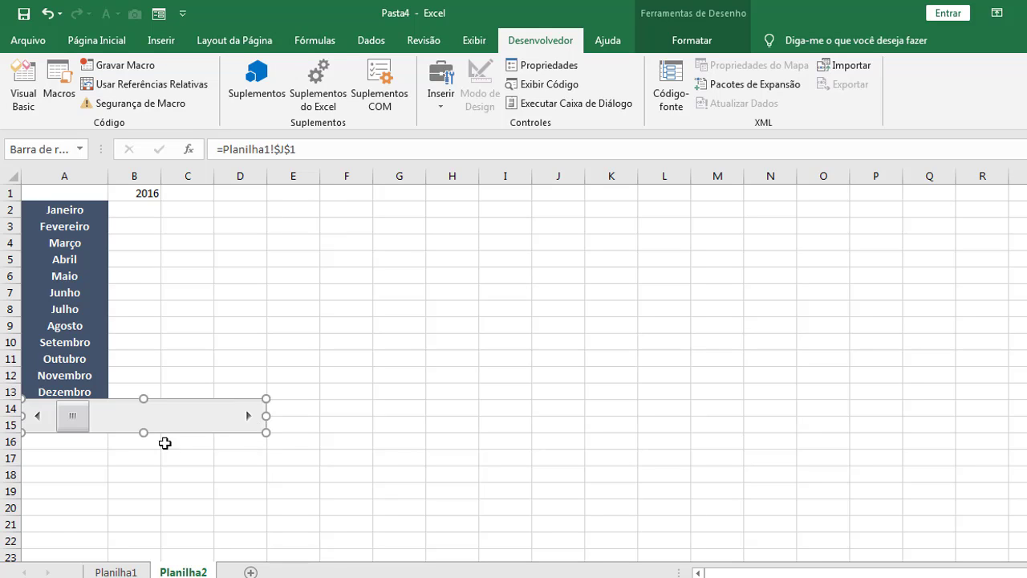
drag(143, 436, 143, 426)
key(Escape)
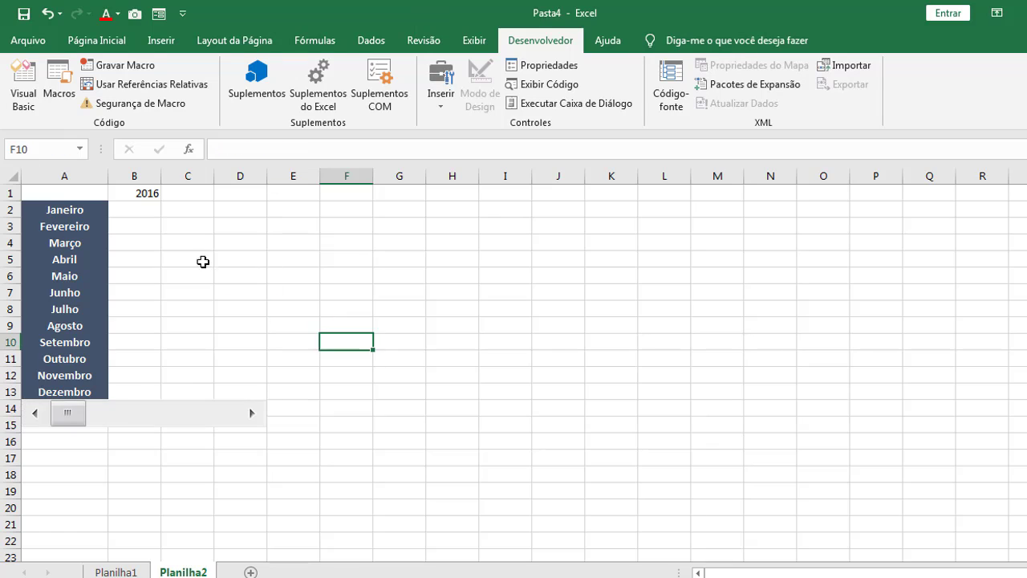
Fill the formula from B1 across and down through D13
click(143, 194)
drag(161, 203, 265, 397)
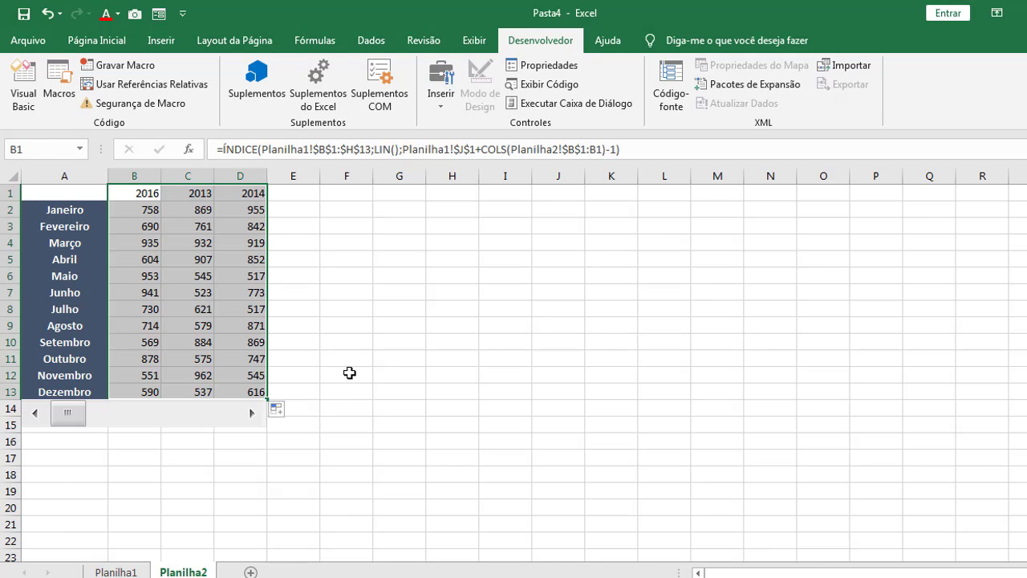
click(338, 346)
Apply the green-yellow-red color scale conditional formatting to the monthly values in B2:D13
drag(128, 217, 258, 390)
click(116, 45)
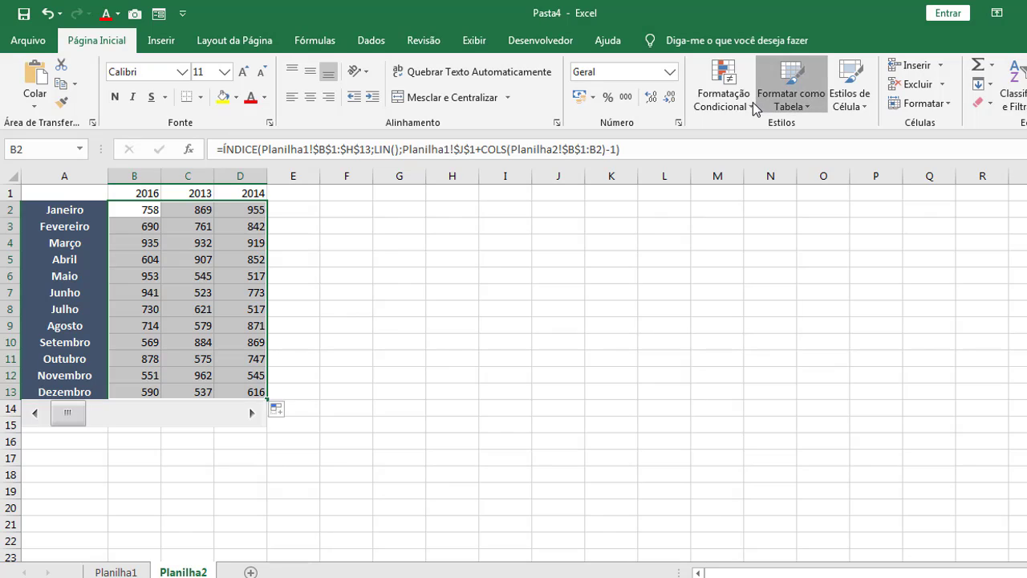
click(723, 95)
mouse_move(818, 246)
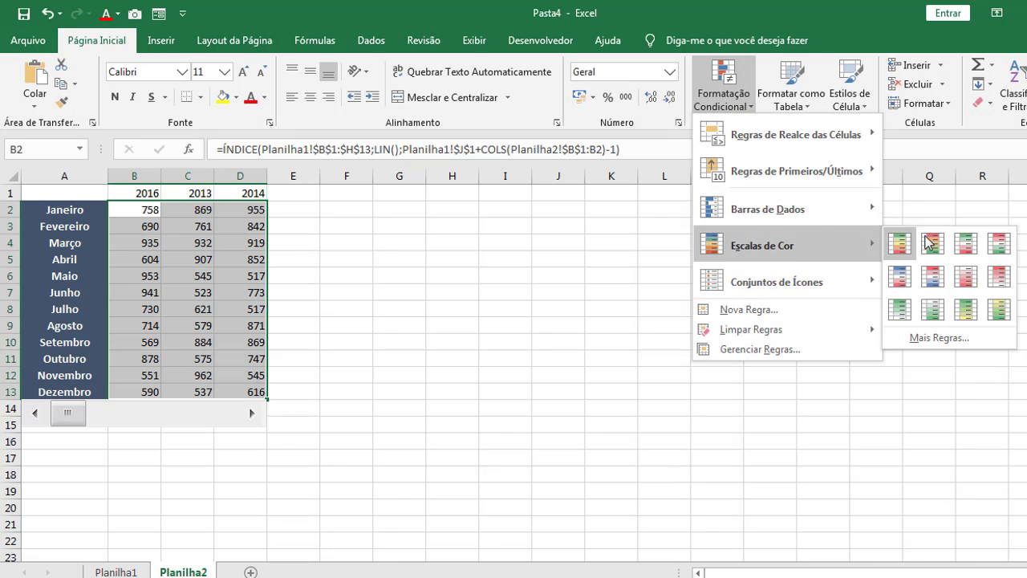
click(899, 239)
click(421, 265)
Copy the formatting of month cell A2 onto the year headers in B1:D1
click(80, 210)
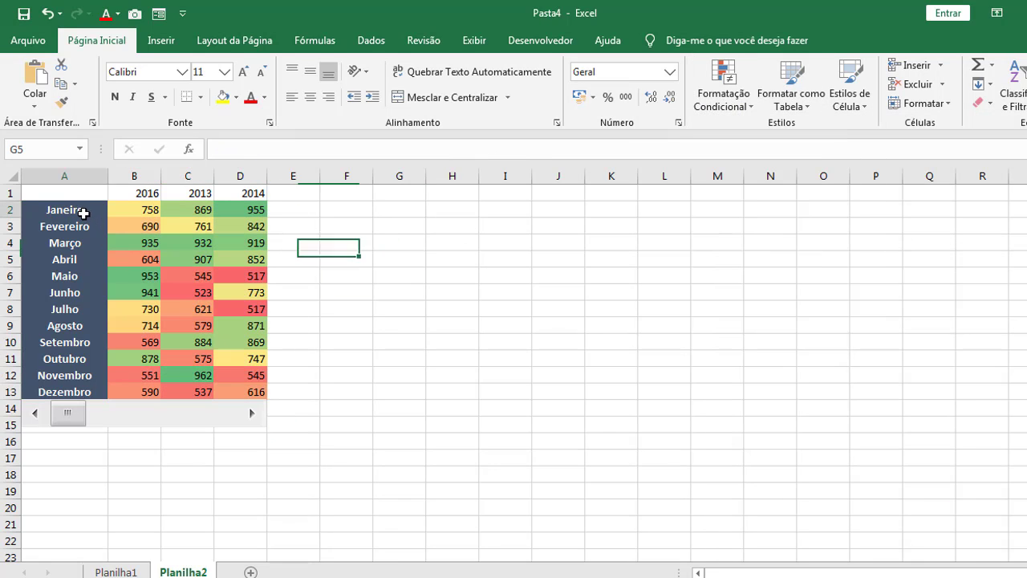
click(62, 102)
drag(134, 195, 260, 193)
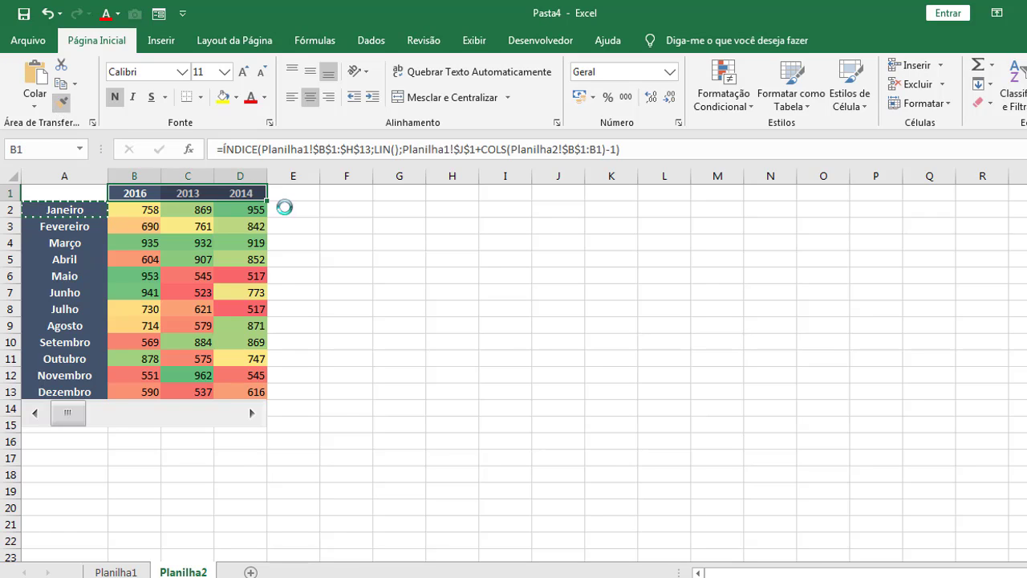
click(376, 198)
Test the finished heat map by scrolling its years forward to 2016–2018 and back with the scroll bar
click(252, 413)
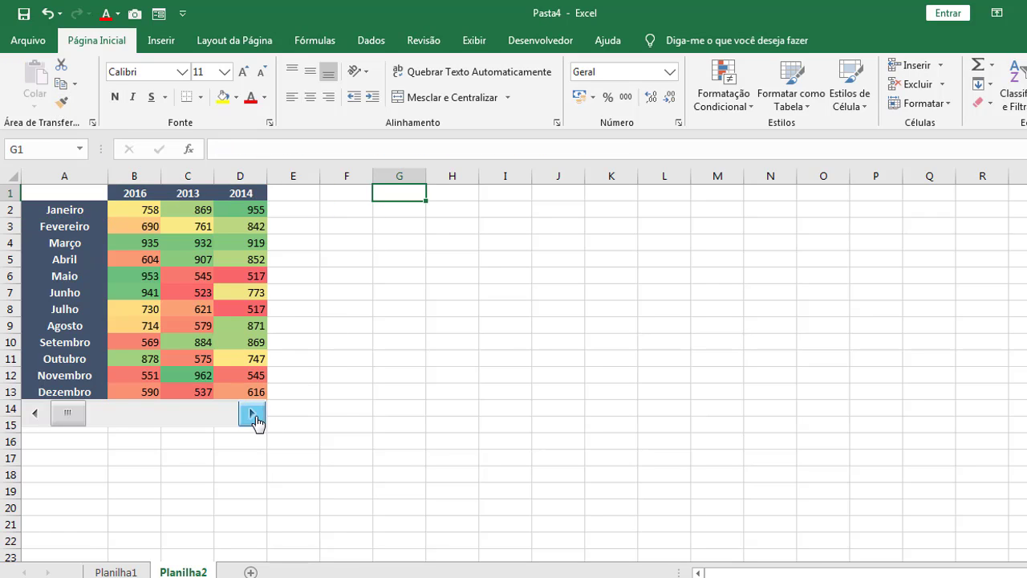
click(252, 413)
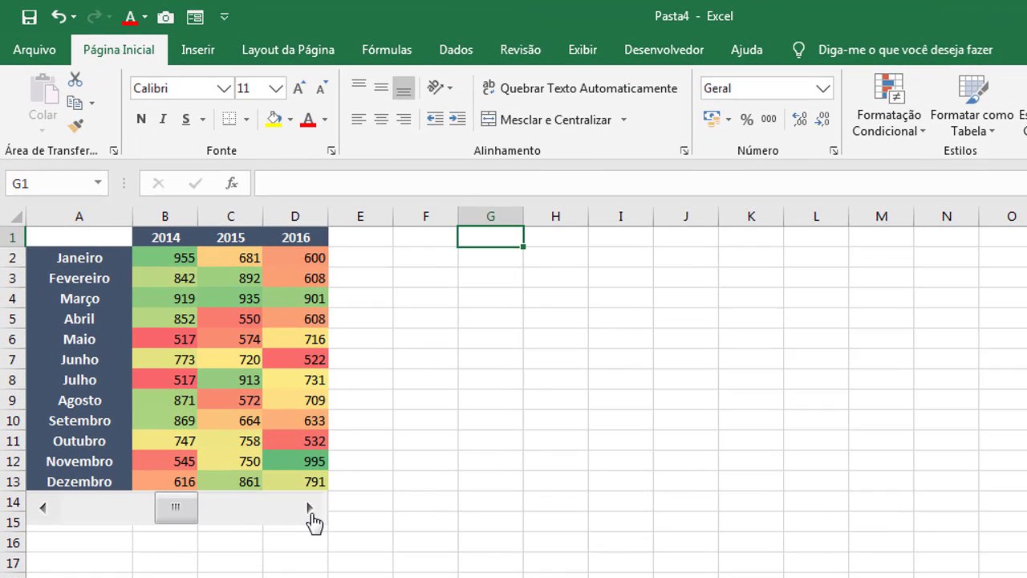
click(309, 509)
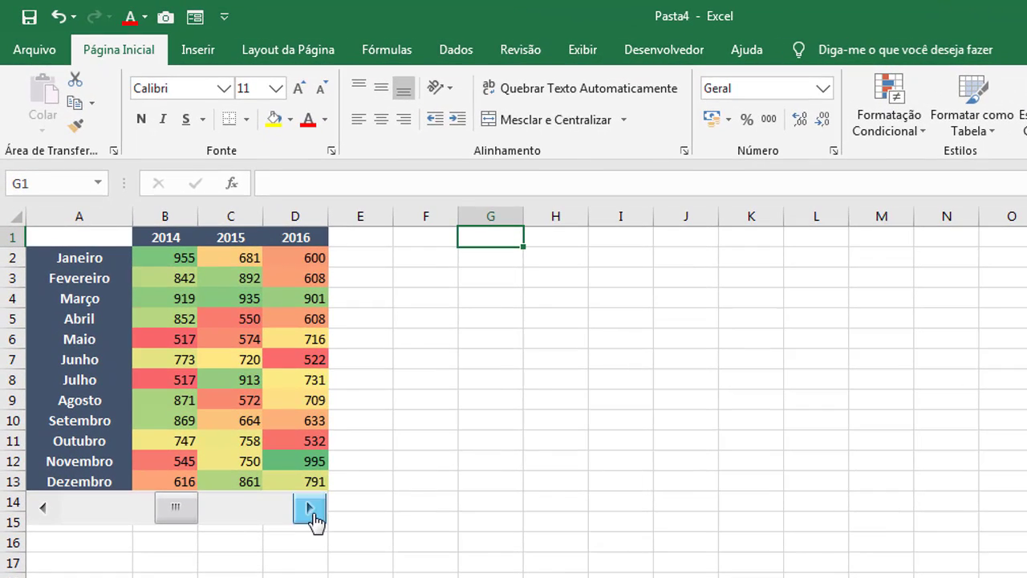
click(311, 512)
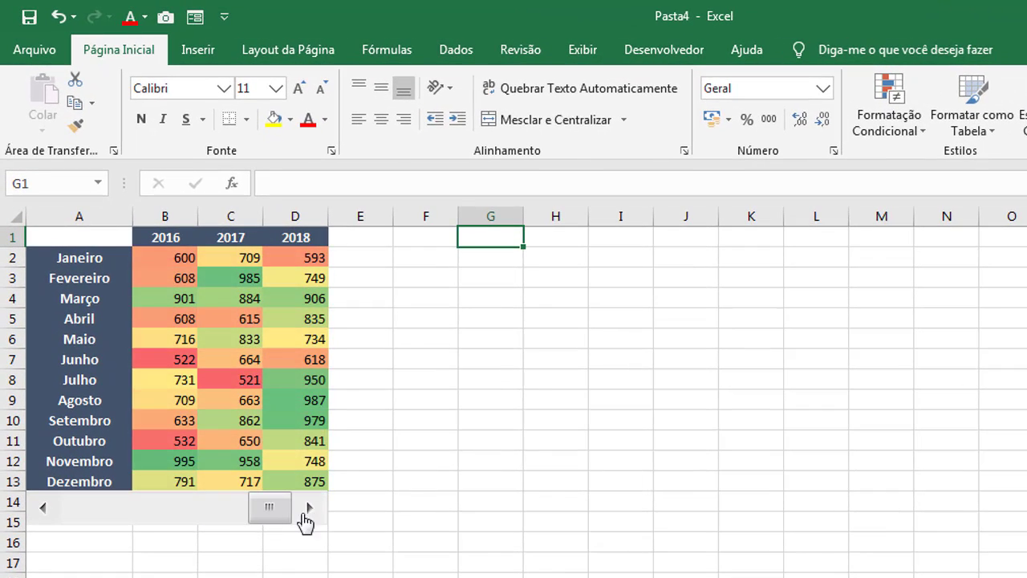
click(45, 509)
click(44, 509)
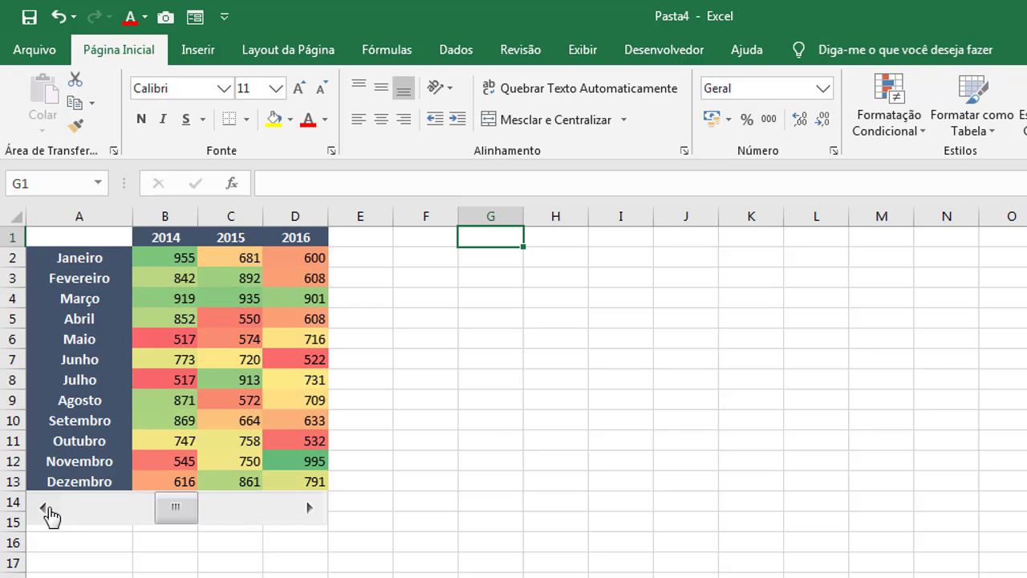
click(44, 508)
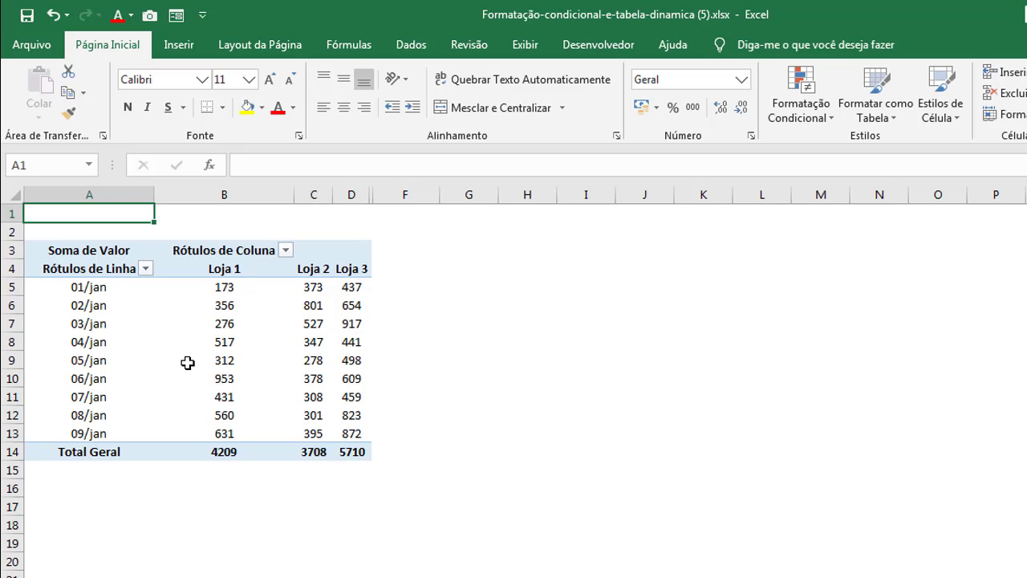
Widen the Loja 3 and Loja 2 columns of the pivot table in Formatação-condicional-e-tabela-dinamica (5).xlsx
mouse_move(187, 363)
drag(365, 196, 419, 196)
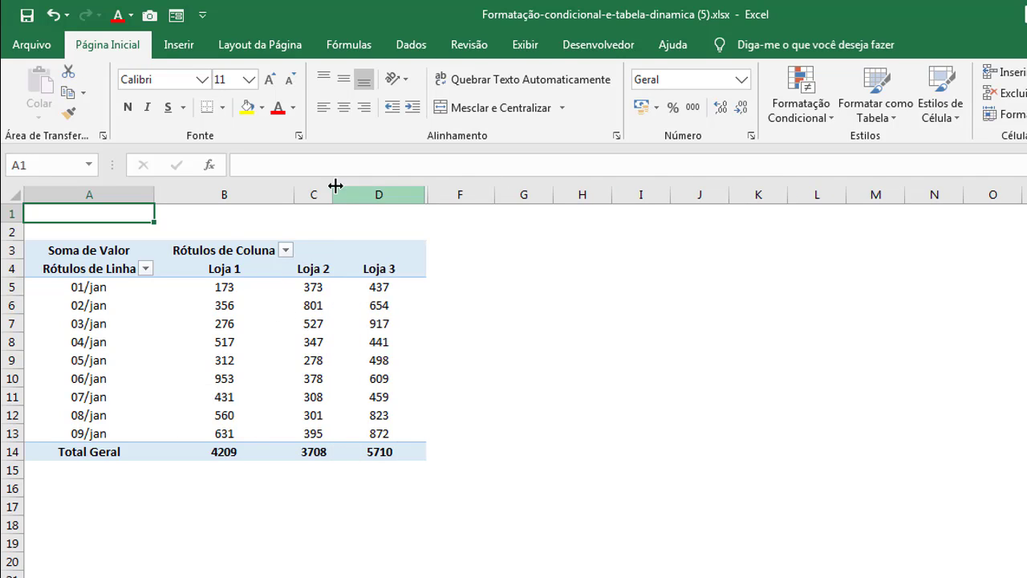
drag(332, 195, 371, 206)
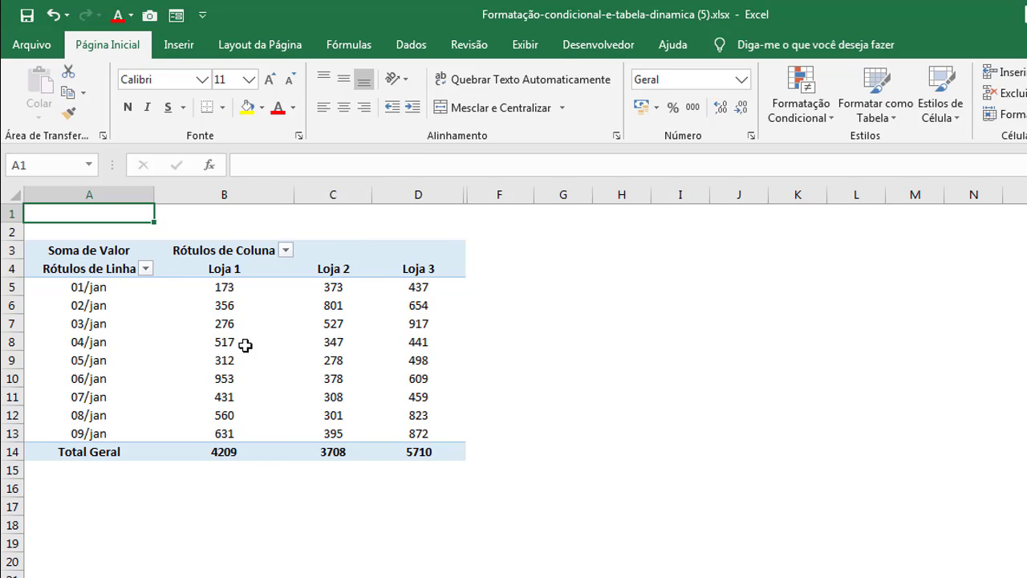
drag(224, 286, 417, 433)
click(112, 287)
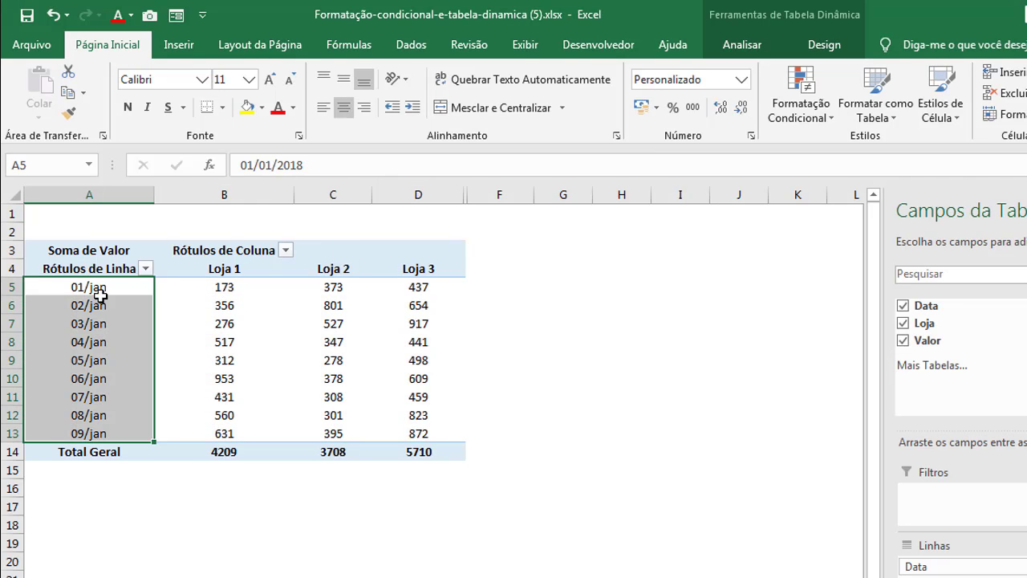
click(250, 502)
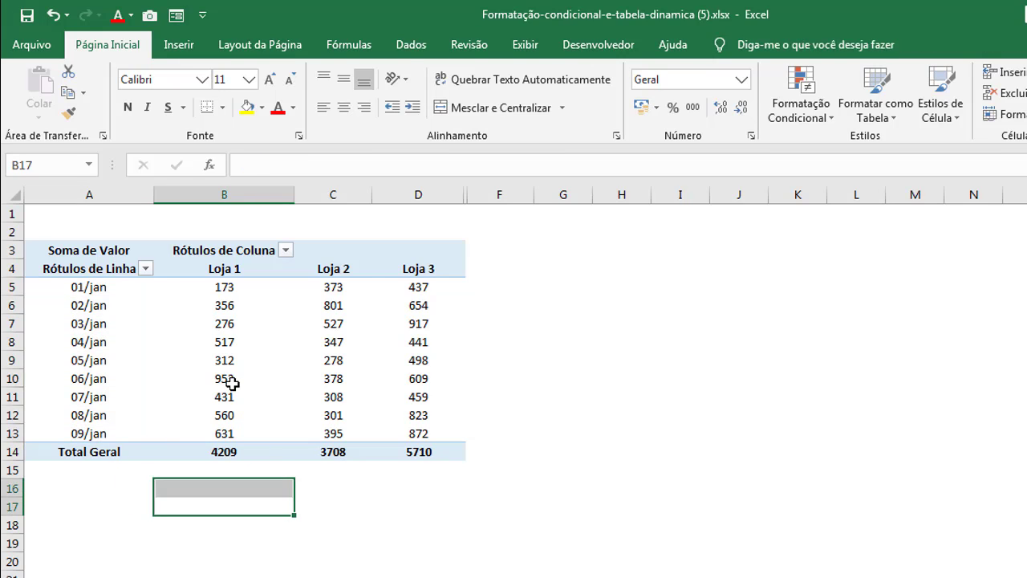
click(233, 382)
Apply the green-yellow-red color scale conditional formatting to the pivot table values in B5:D13, excluding the Total Geral row
mouse_move(190, 288)
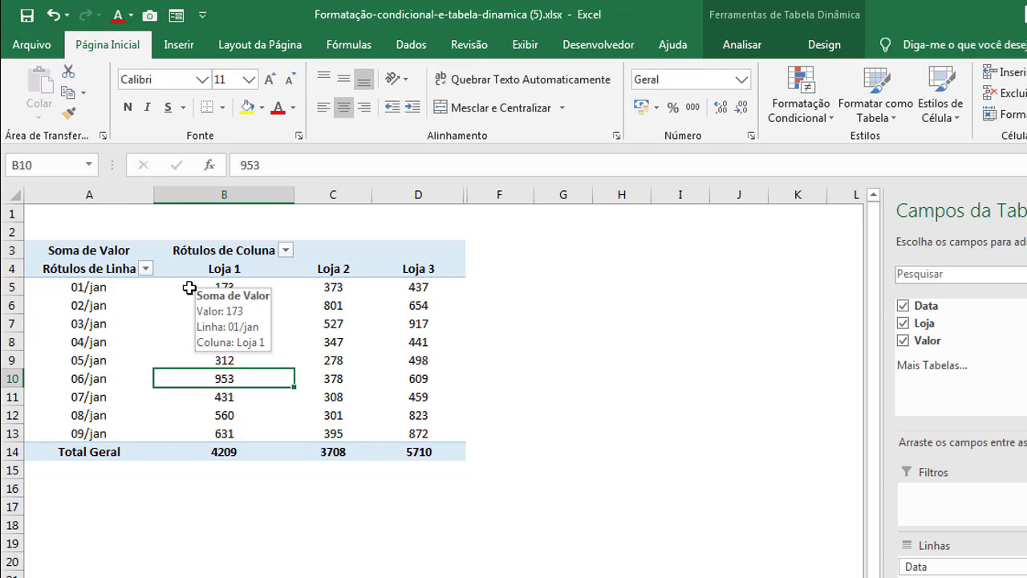
drag(193, 287, 402, 428)
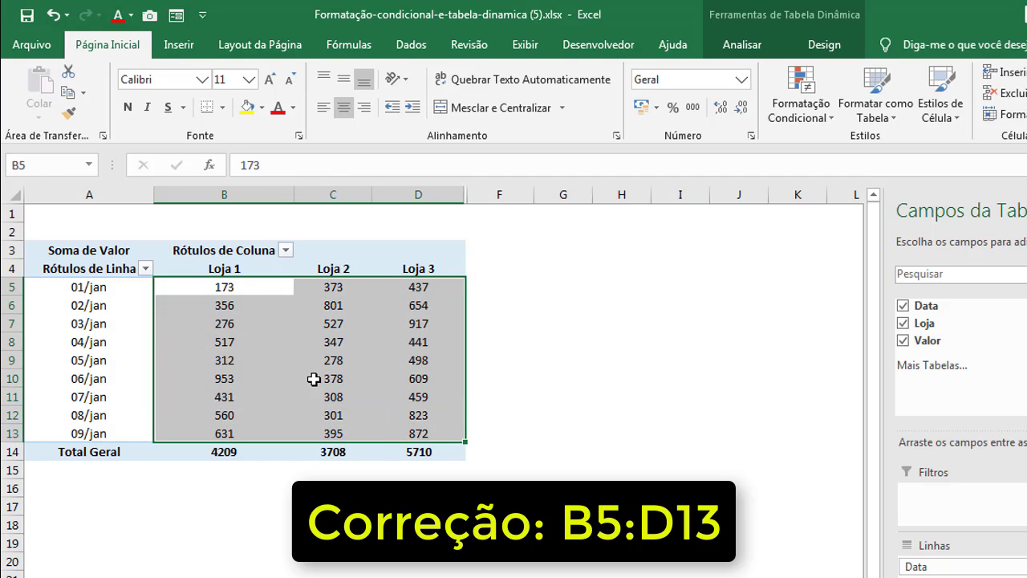
mouse_move(313, 379)
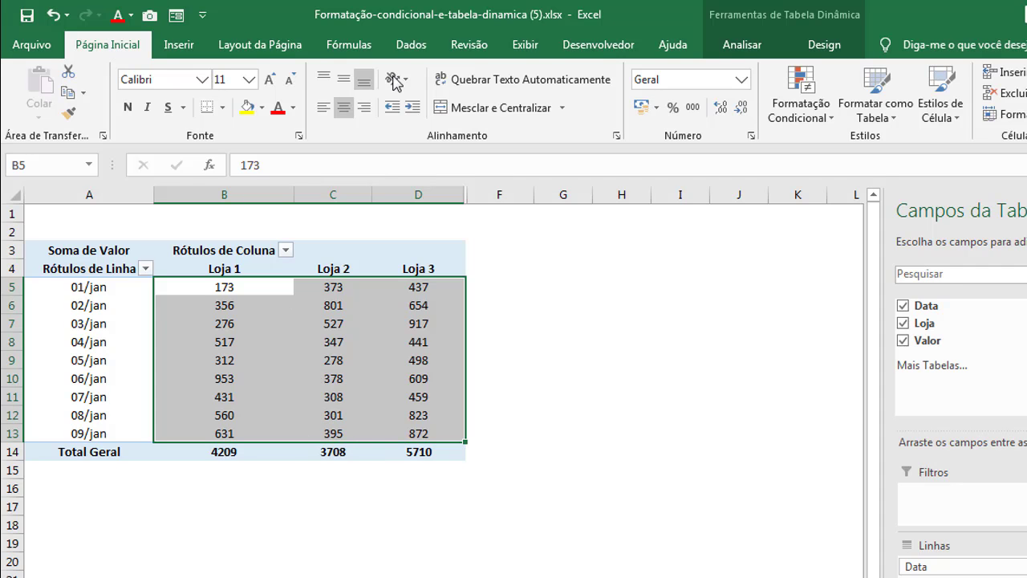
click(826, 128)
mouse_move(960, 289)
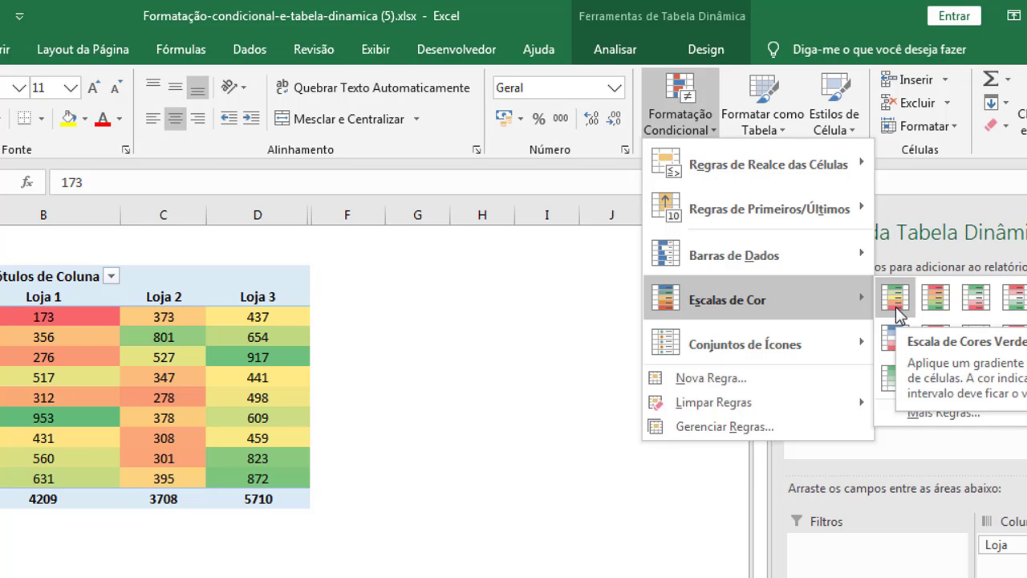
click(896, 307)
click(629, 353)
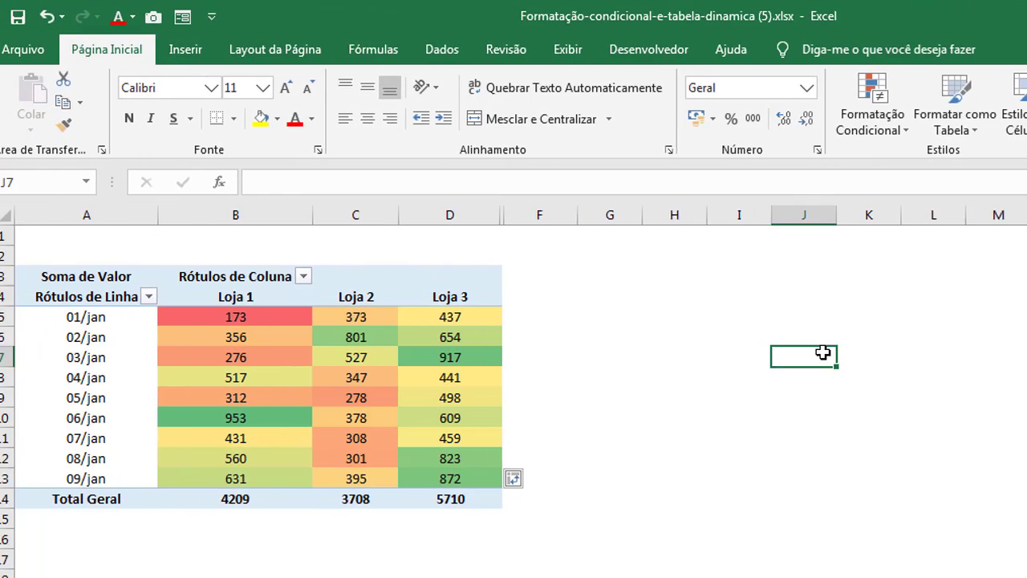
click(442, 356)
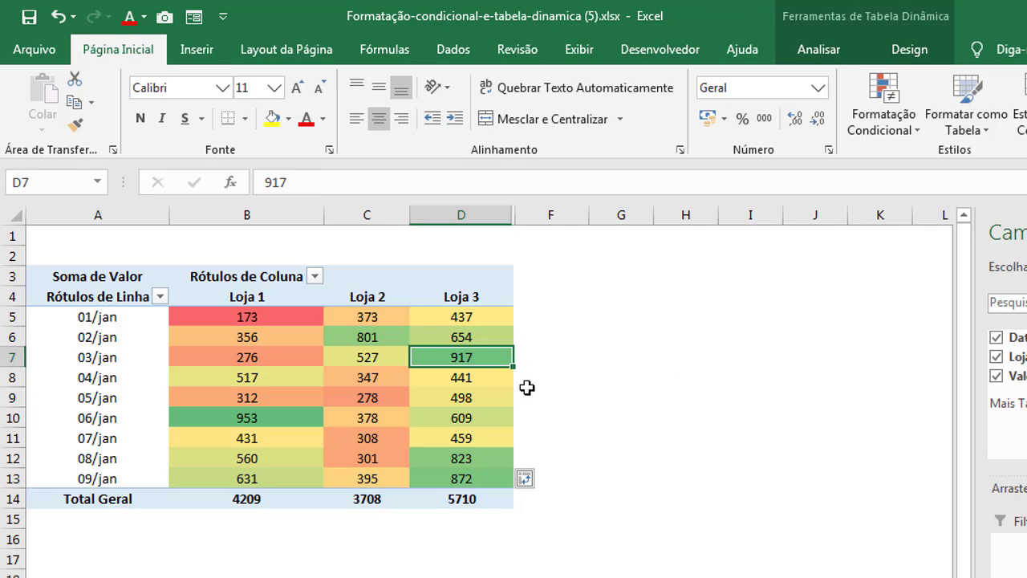
click(839, 48)
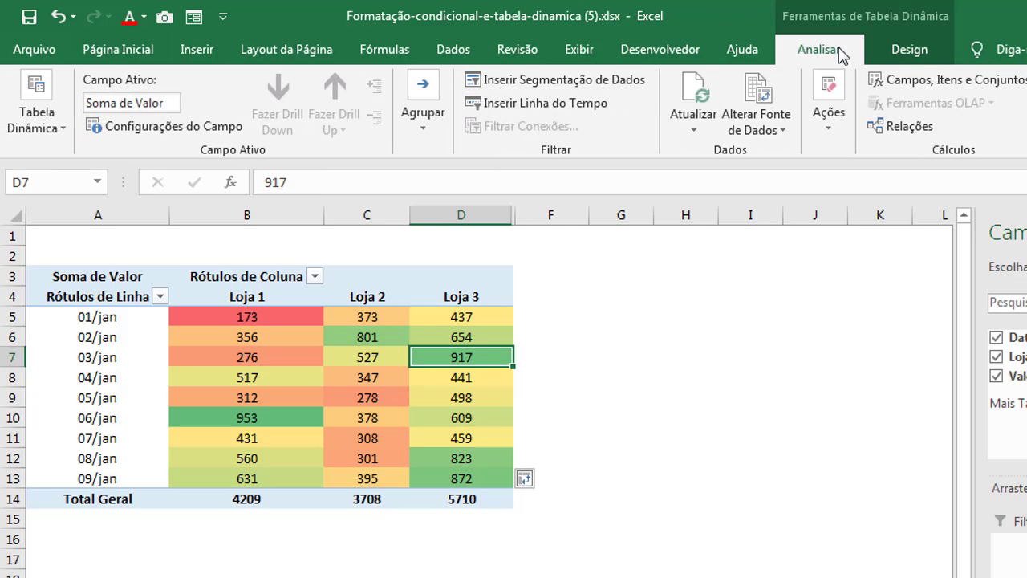
click(773, 119)
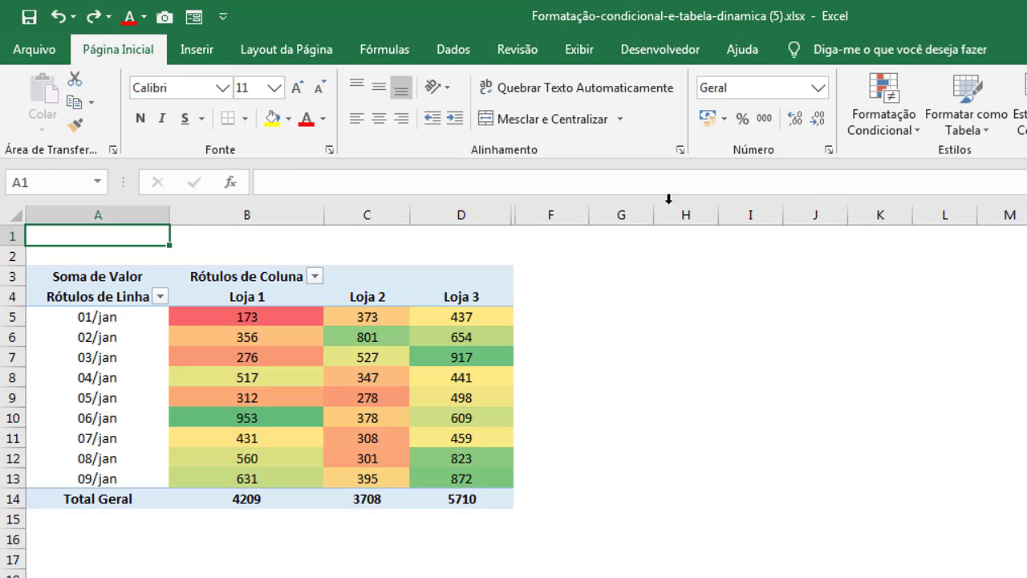
Extend the pivot table's data source range to Plan1!$A$1:$C$34
click(392, 318)
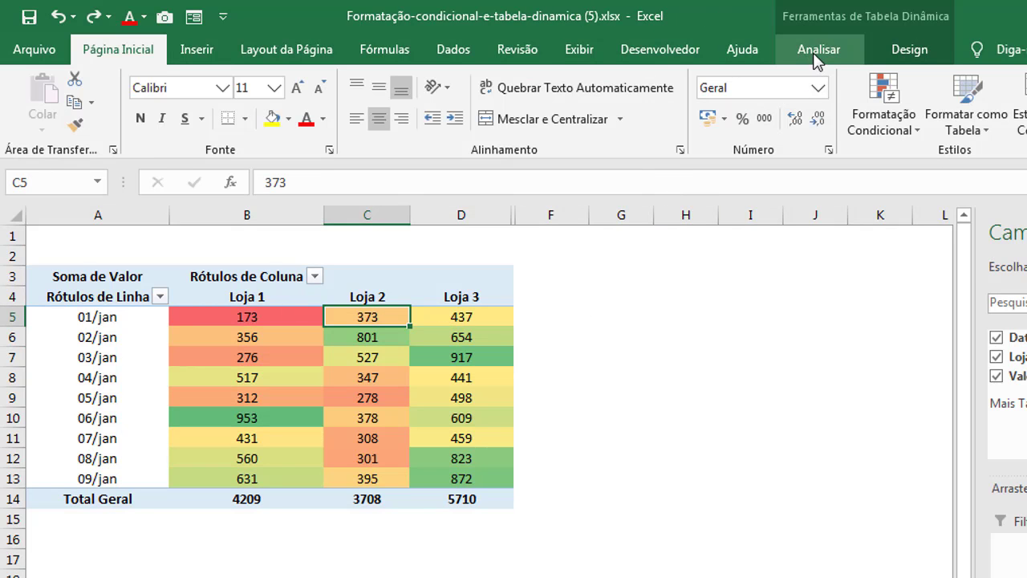
click(816, 49)
click(758, 120)
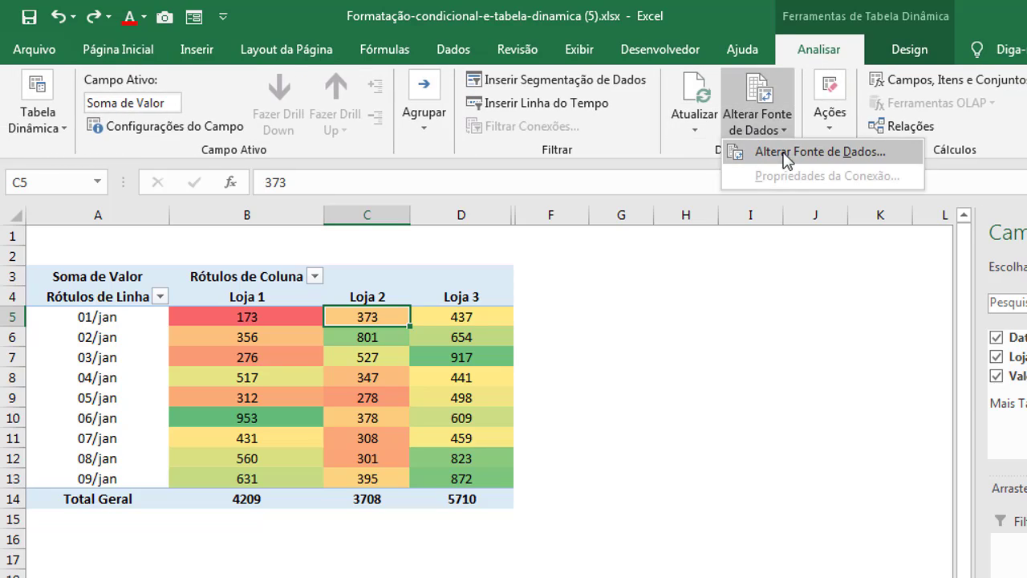
click(753, 158)
click(820, 275)
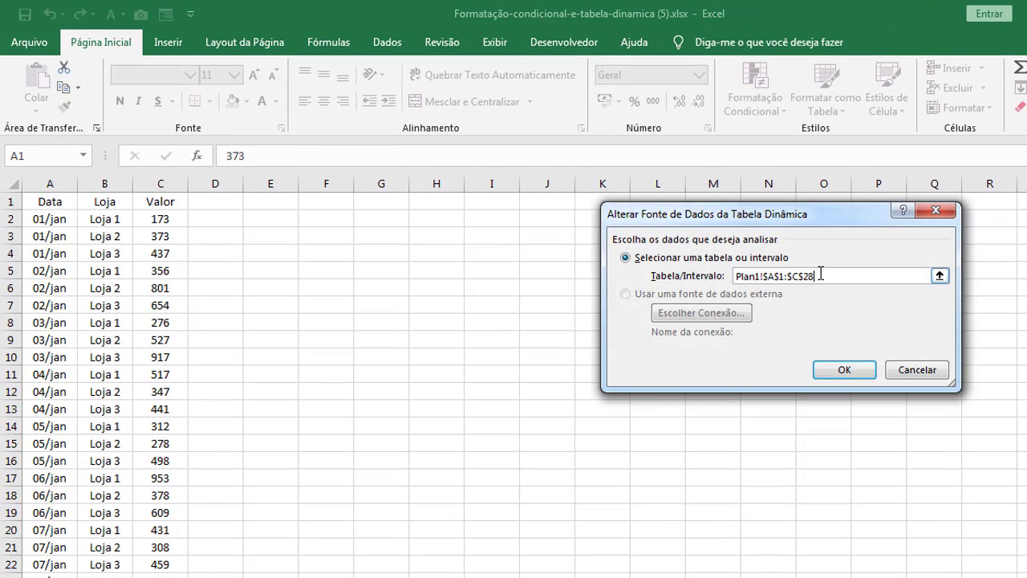
click(844, 369)
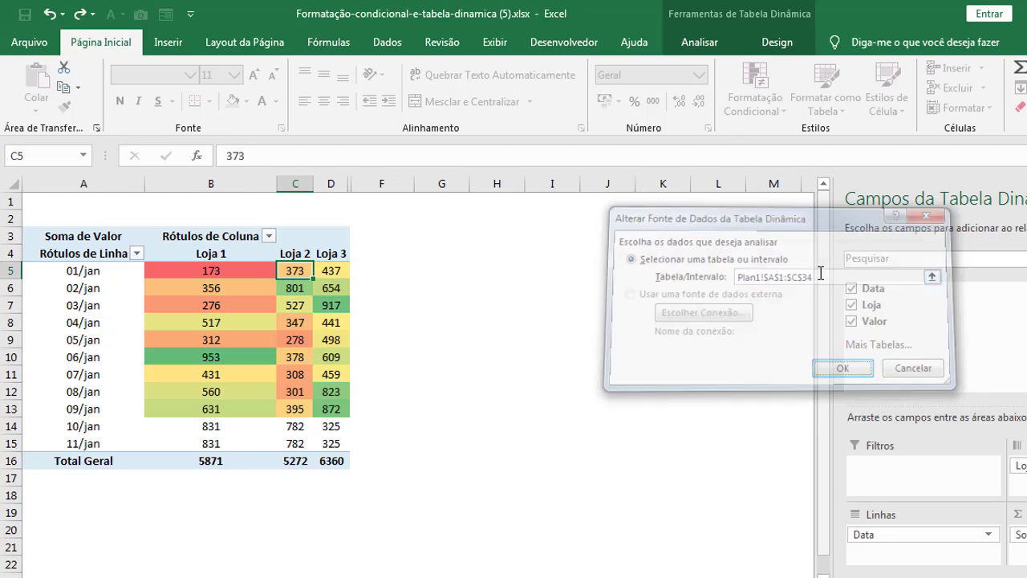
click(631, 397)
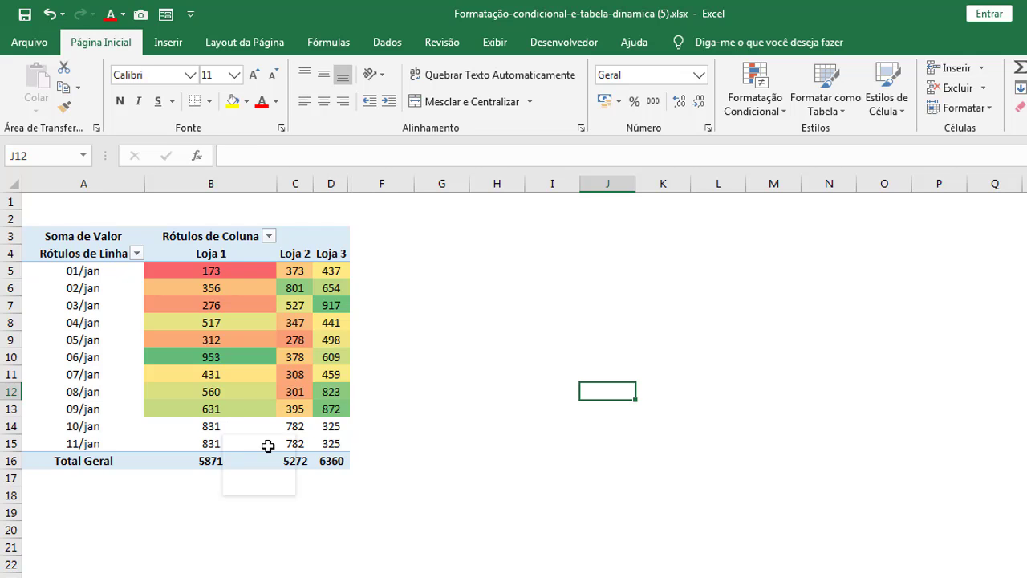
Apply the green-yellow-red color scale again to the pivot table values in B5:D13
drag(209, 411, 341, 268)
click(497, 345)
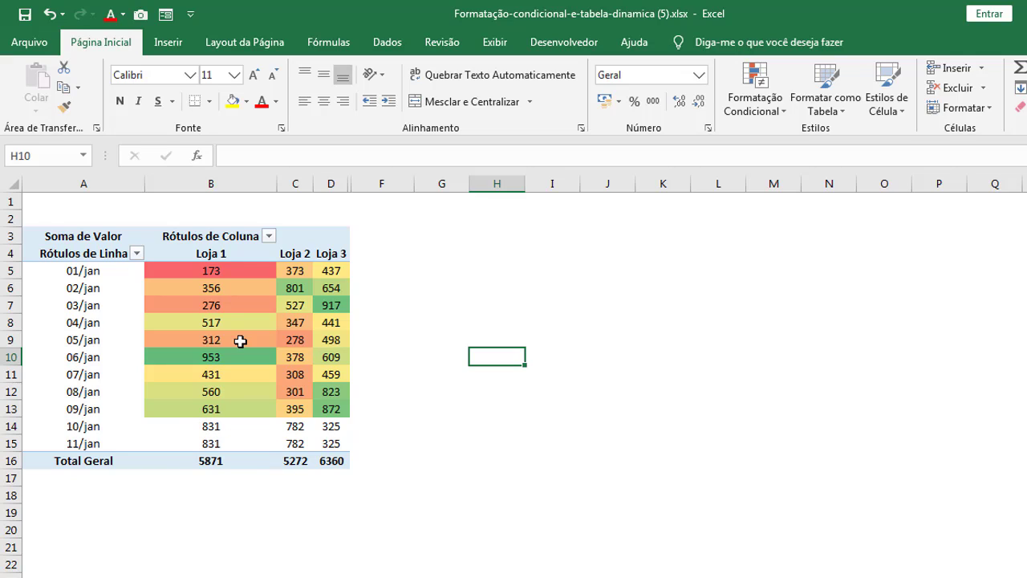
drag(201, 271, 343, 400)
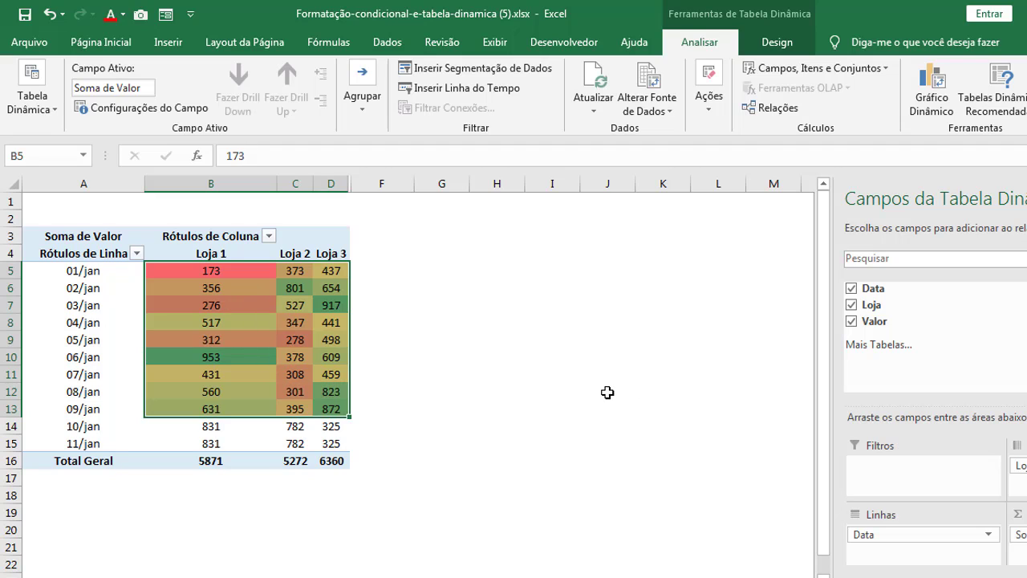
click(116, 42)
click(781, 120)
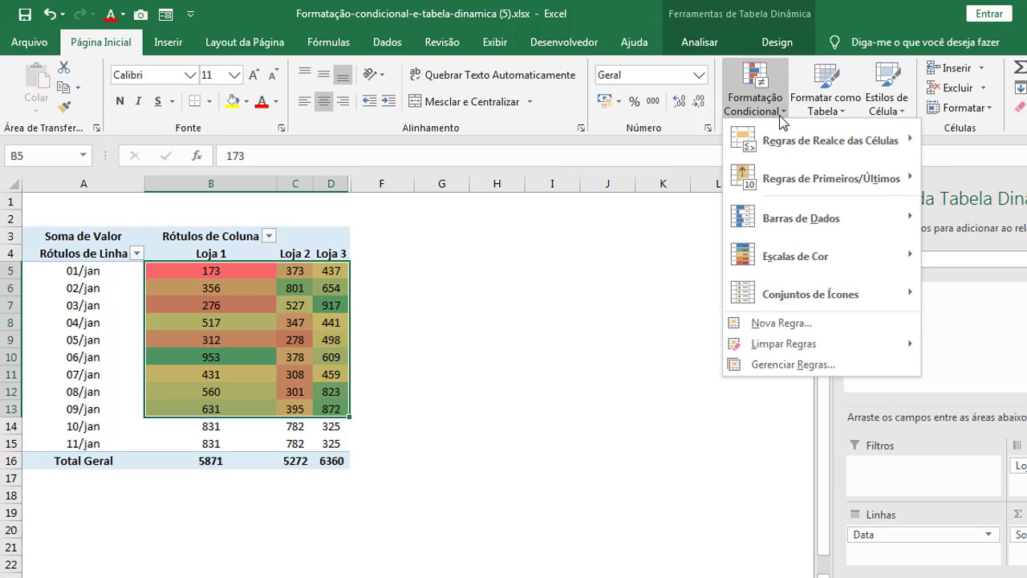
mouse_move(867, 258)
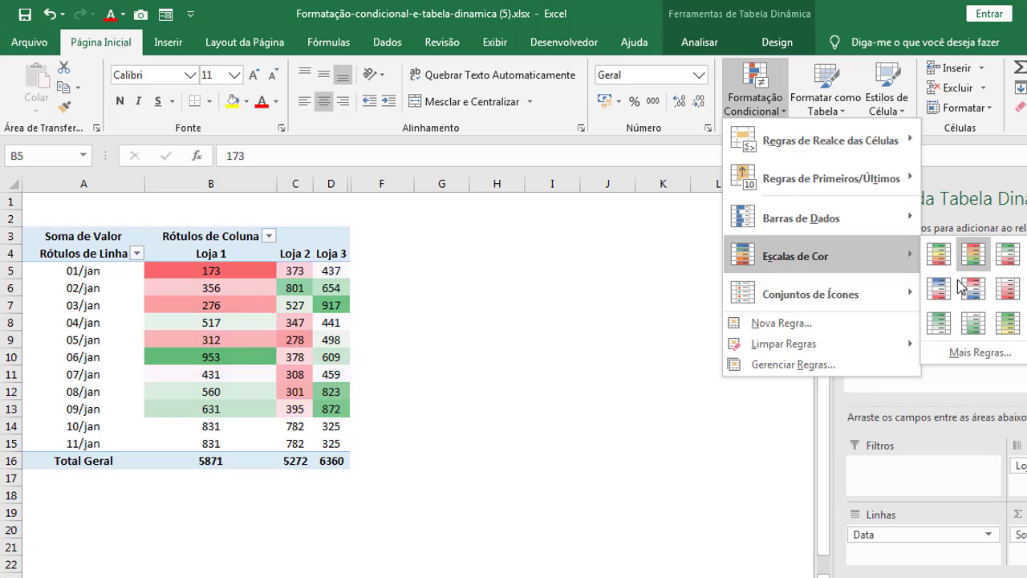
click(938, 253)
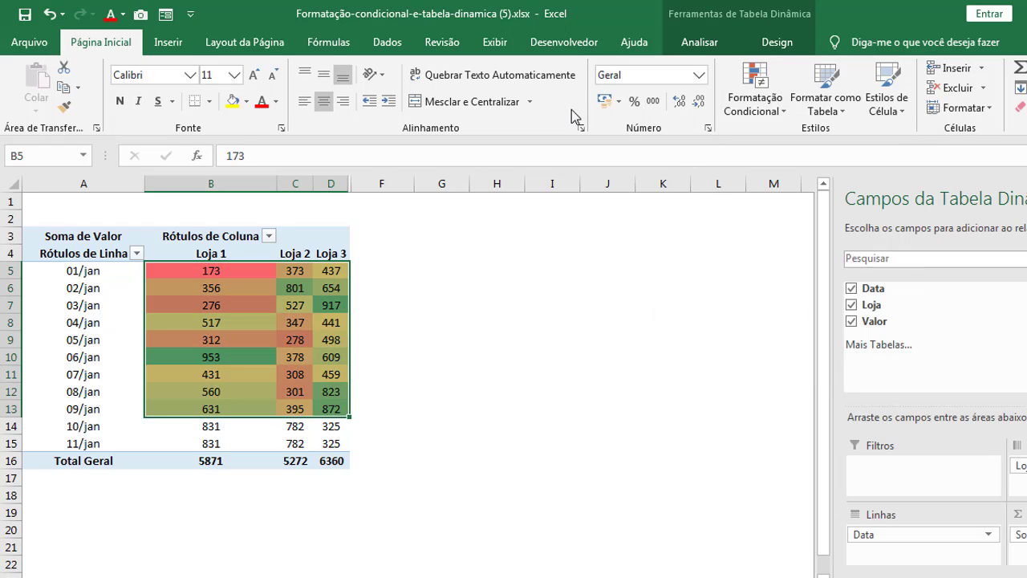
Edit the color scale rule to apply to all cells showing "Soma de Valor" values for "Data" and "Loja"
click(768, 111)
click(794, 365)
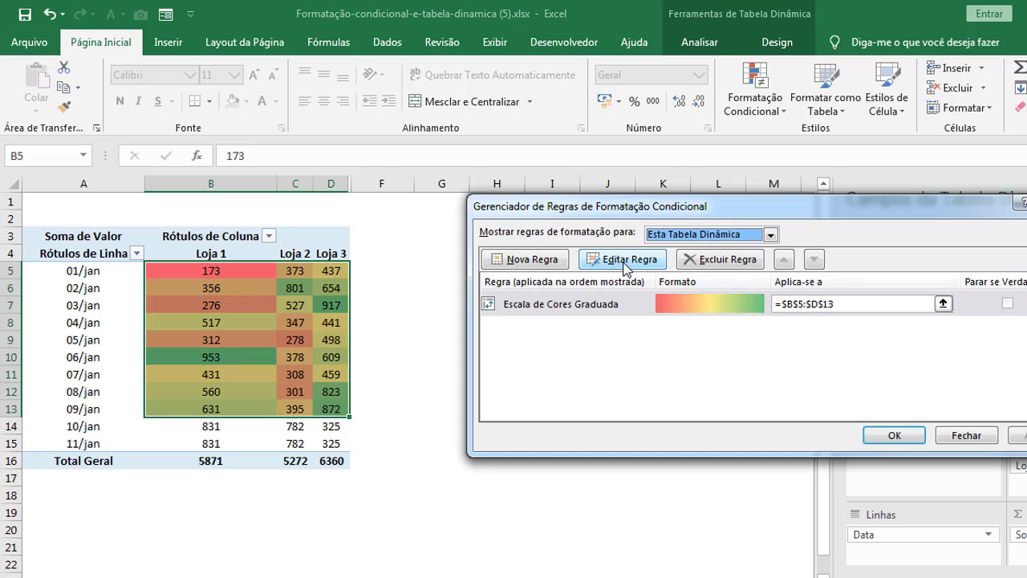
click(625, 260)
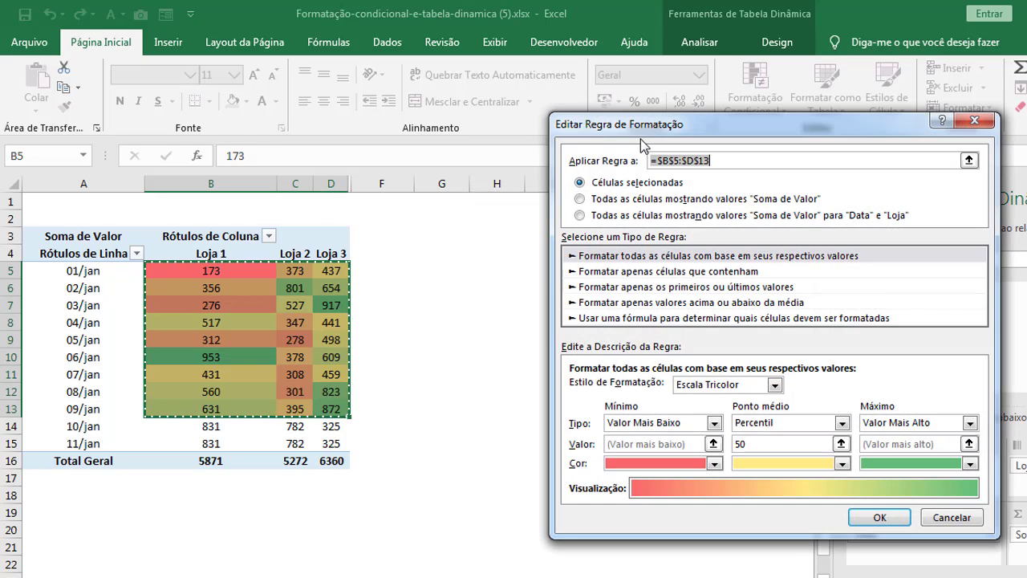
click(606, 222)
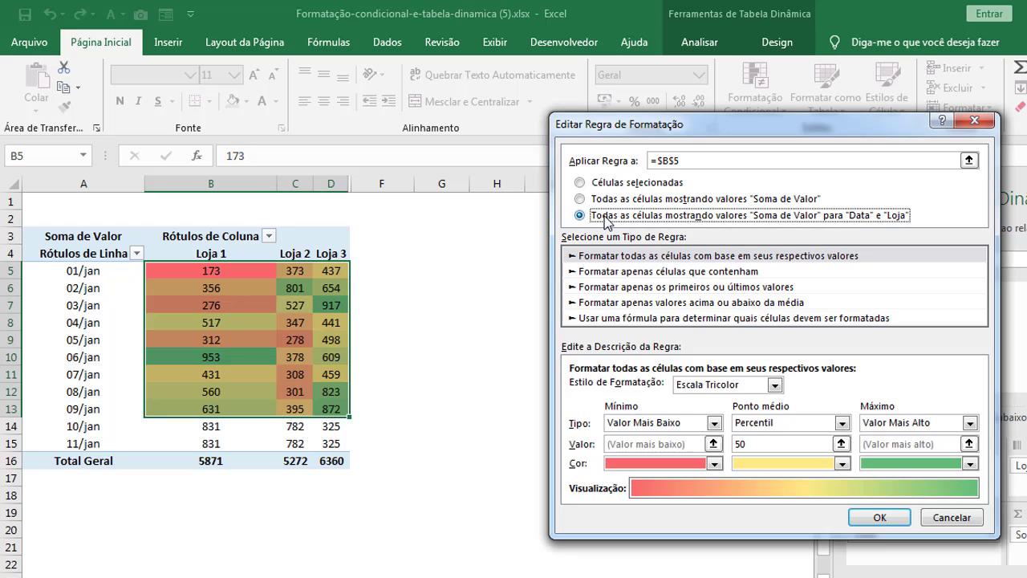
click(875, 518)
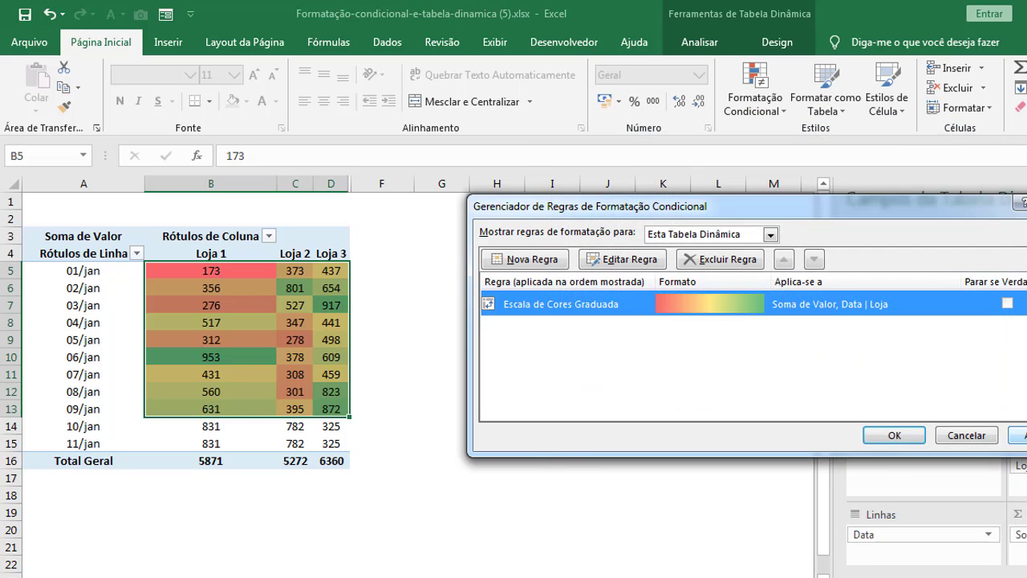
click(1019, 435)
click(893, 434)
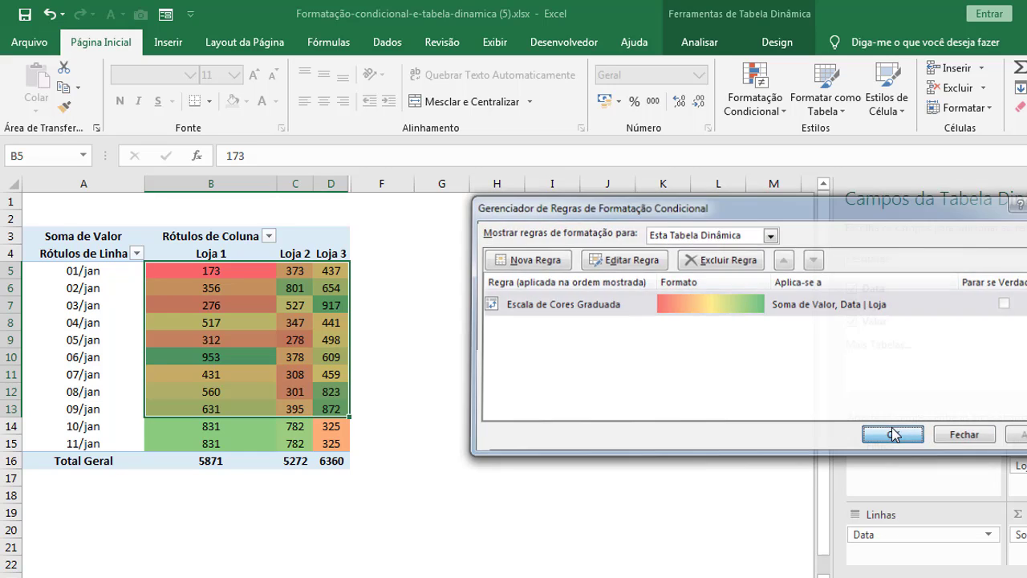
click(687, 432)
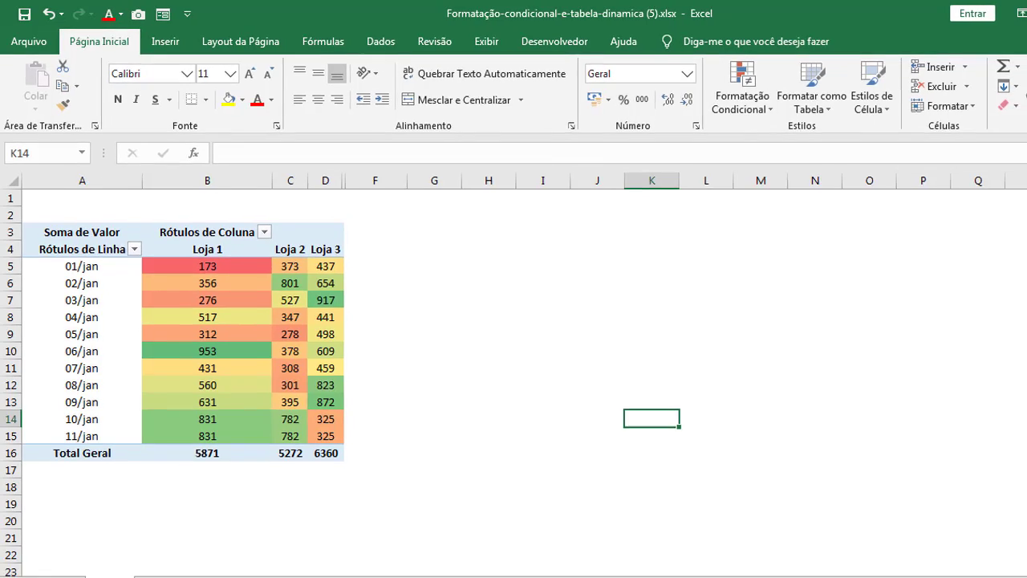
Hide the pivot table's field list and widen the Loja 2 and Loja 3 columns
click(233, 283)
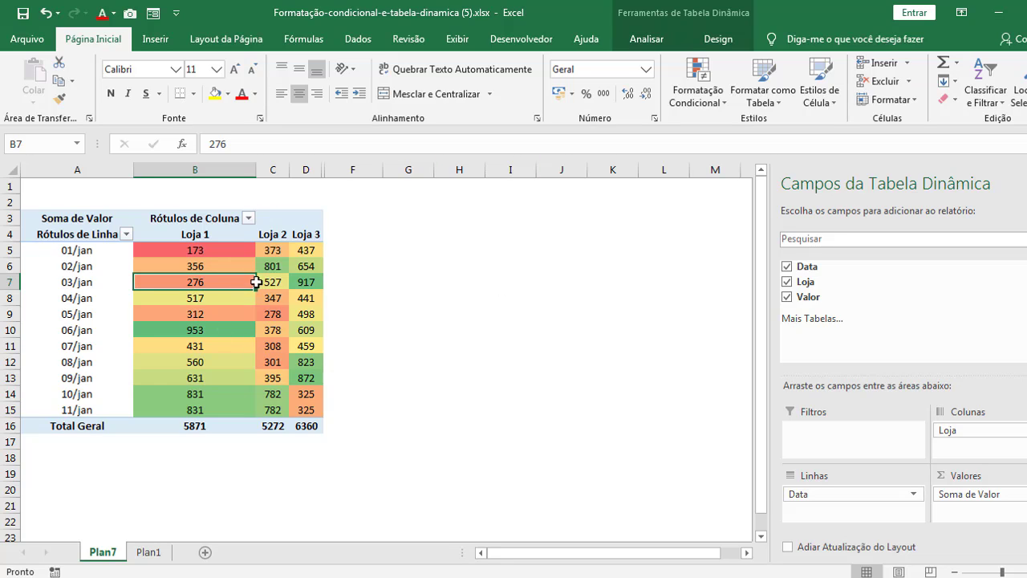
click(1026, 183)
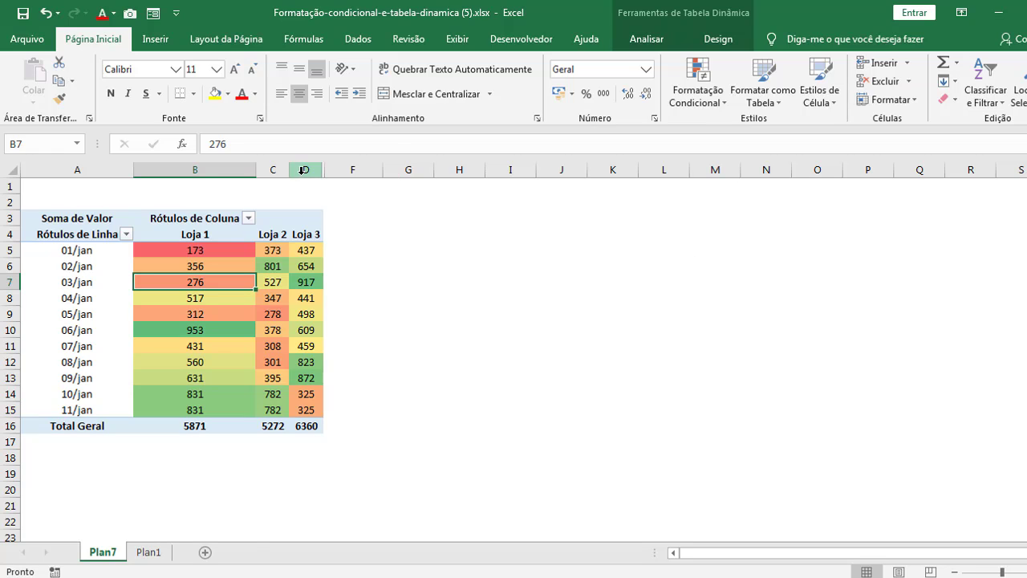
drag(289, 170, 398, 170)
click(453, 263)
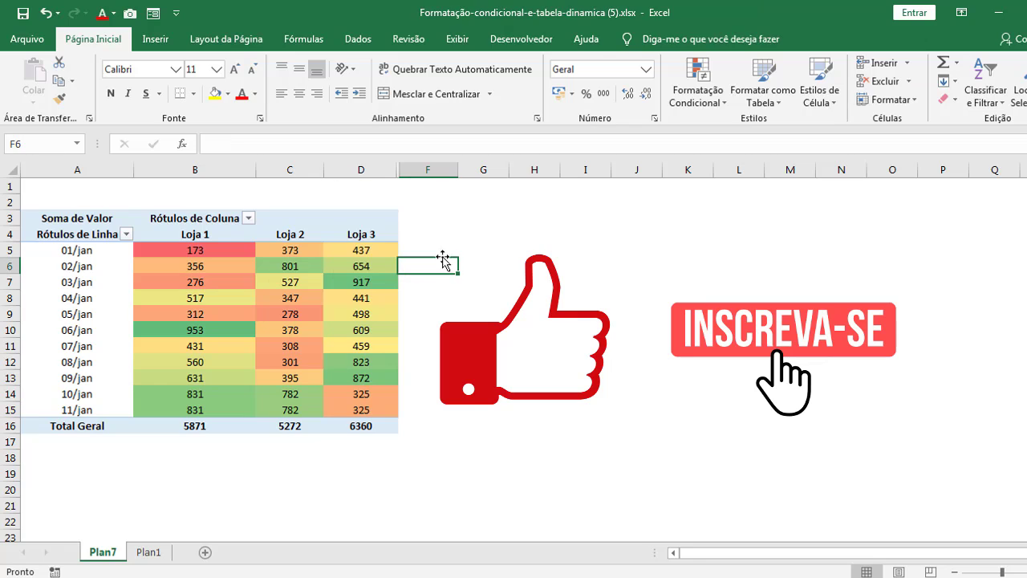
click(396, 251)
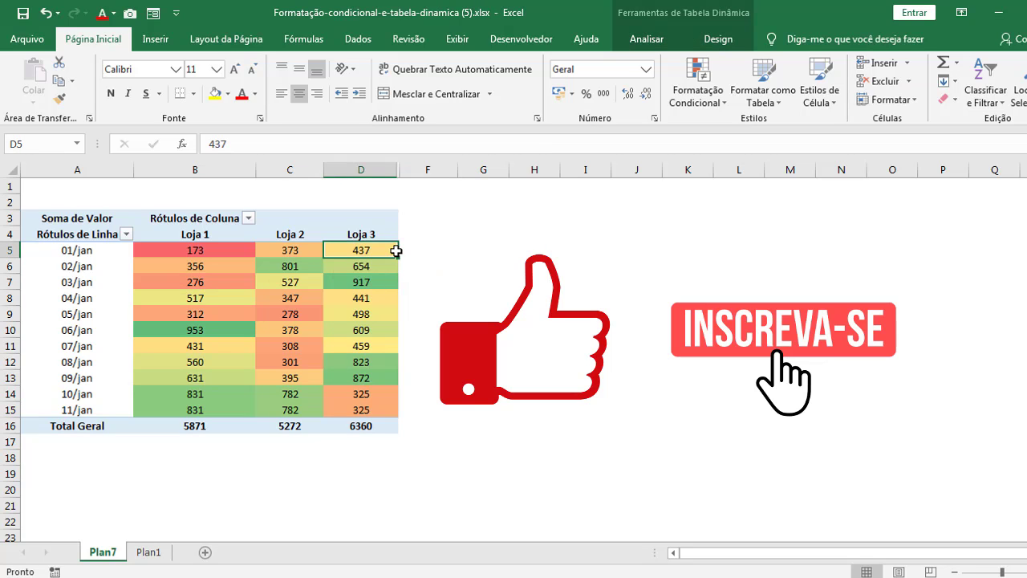